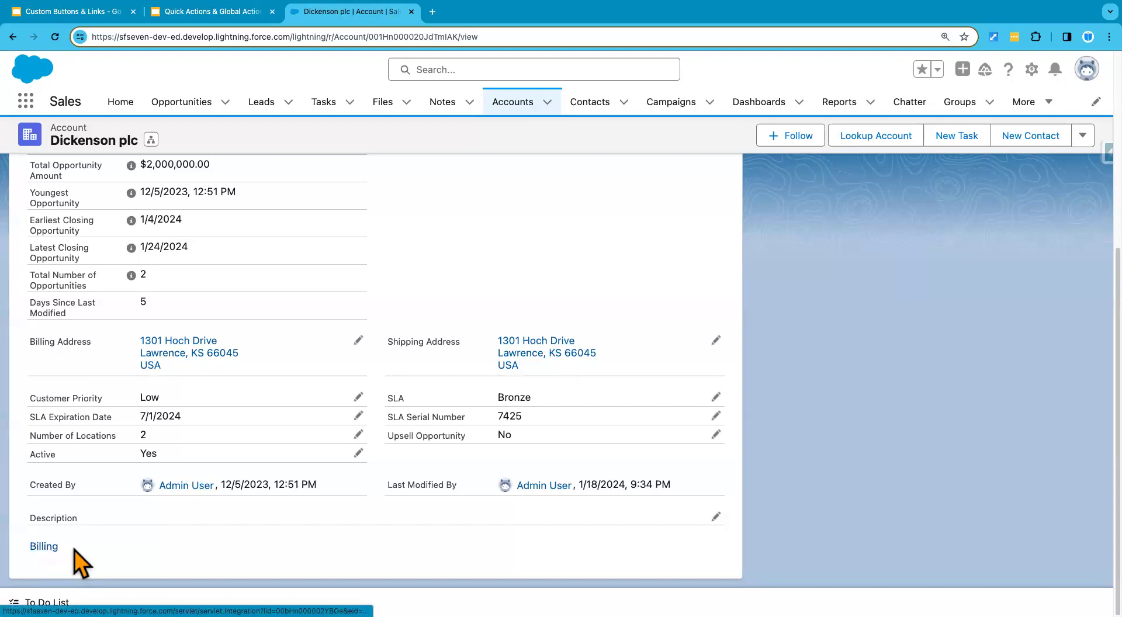
# Step: Test the Billing custom link on the Dickenson plc account, continue through the redirect, and close the resulting page
pyautogui.click(43, 546)
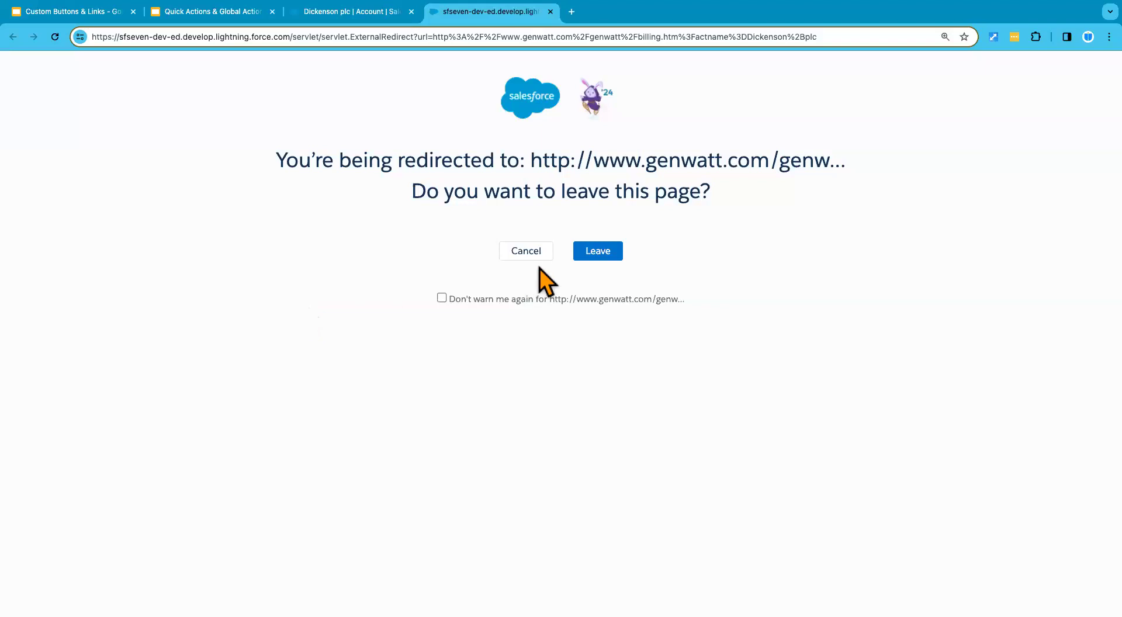
pyautogui.click(594, 253)
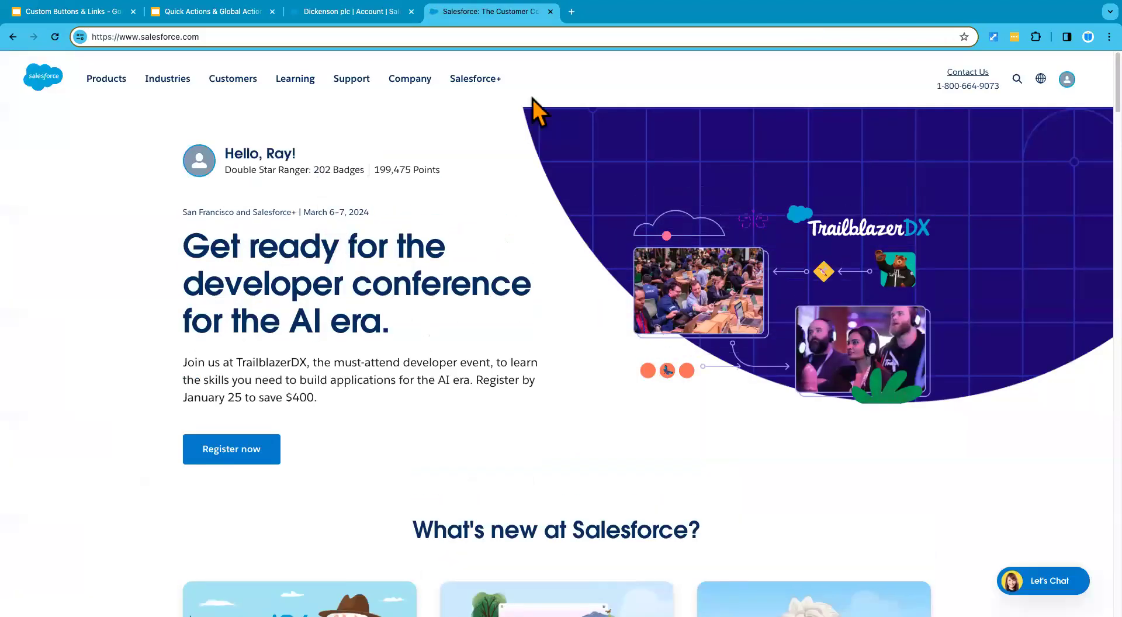
pyautogui.click(549, 11)
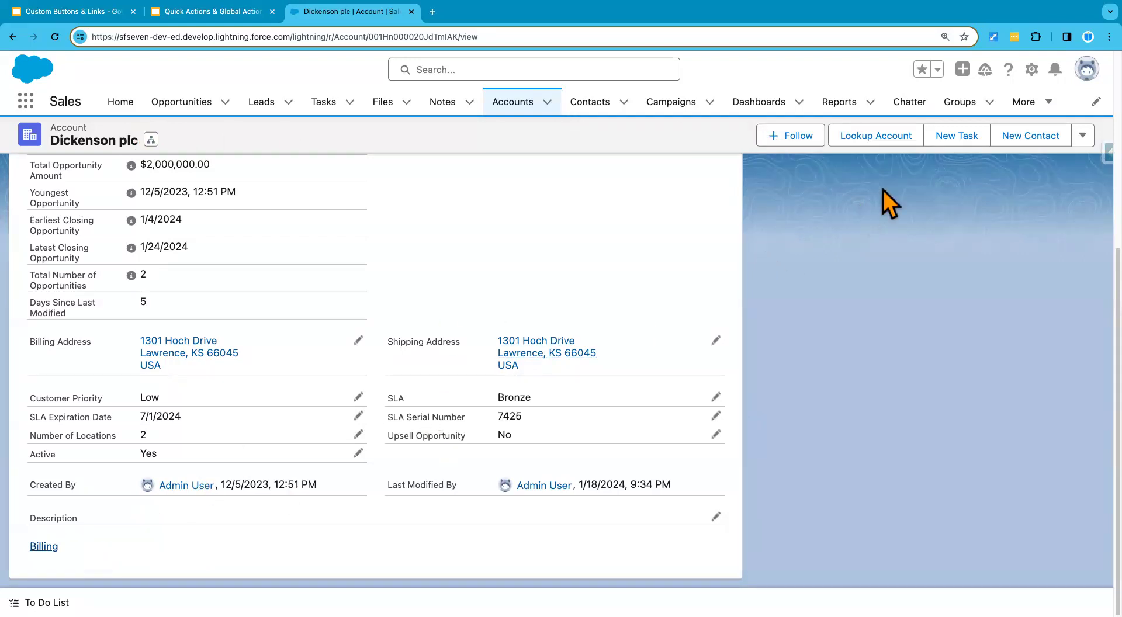
# Step: Go to the Account object's Buttons, Links, and Actions in Setup and start a new button or link
pyautogui.click(1032, 70)
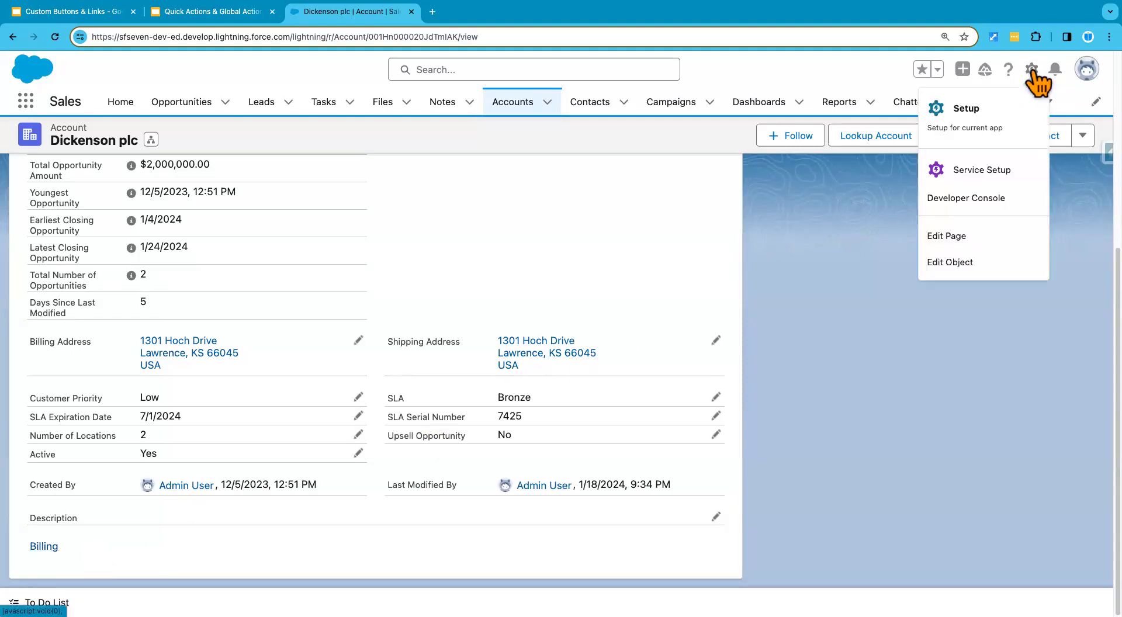
pyautogui.click(965, 122)
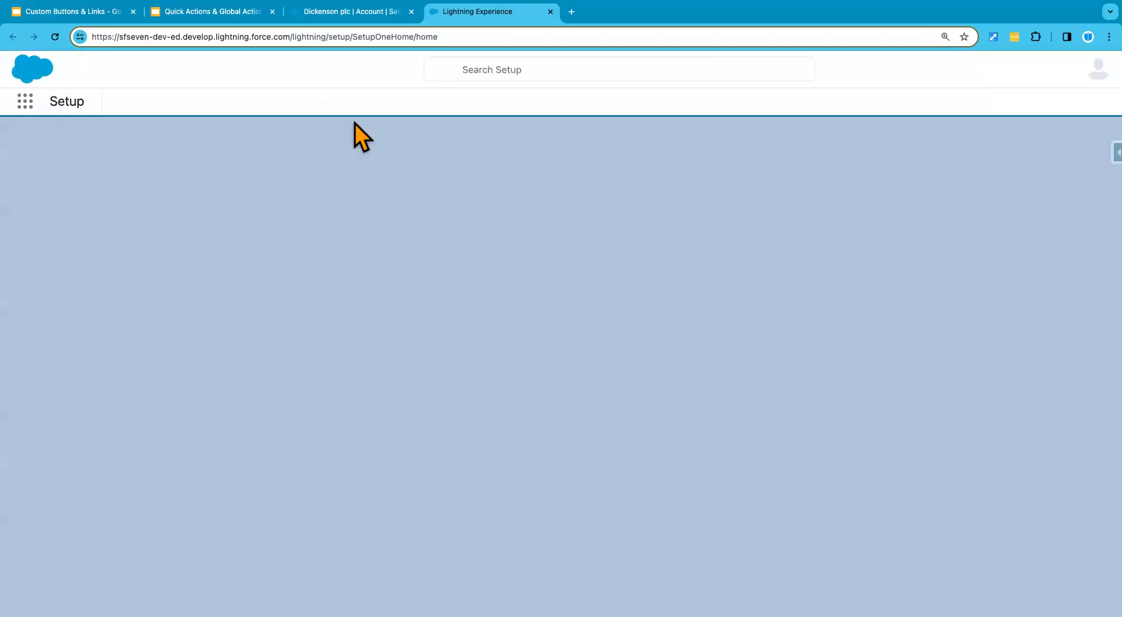
pyautogui.click(199, 105)
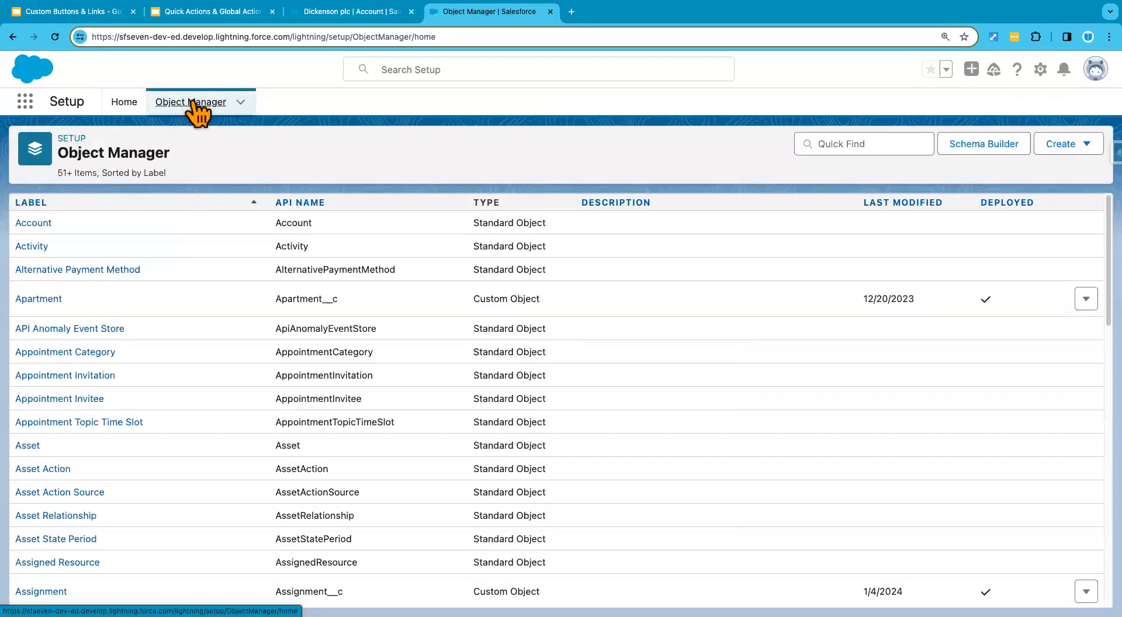
pyautogui.click(35, 224)
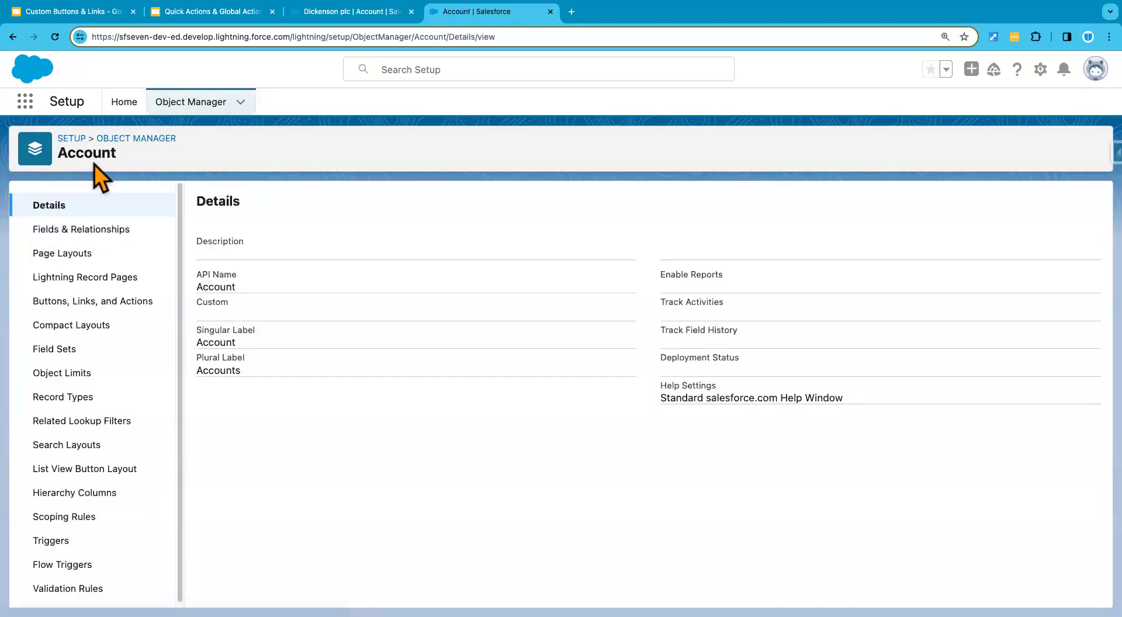
pyautogui.click(73, 316)
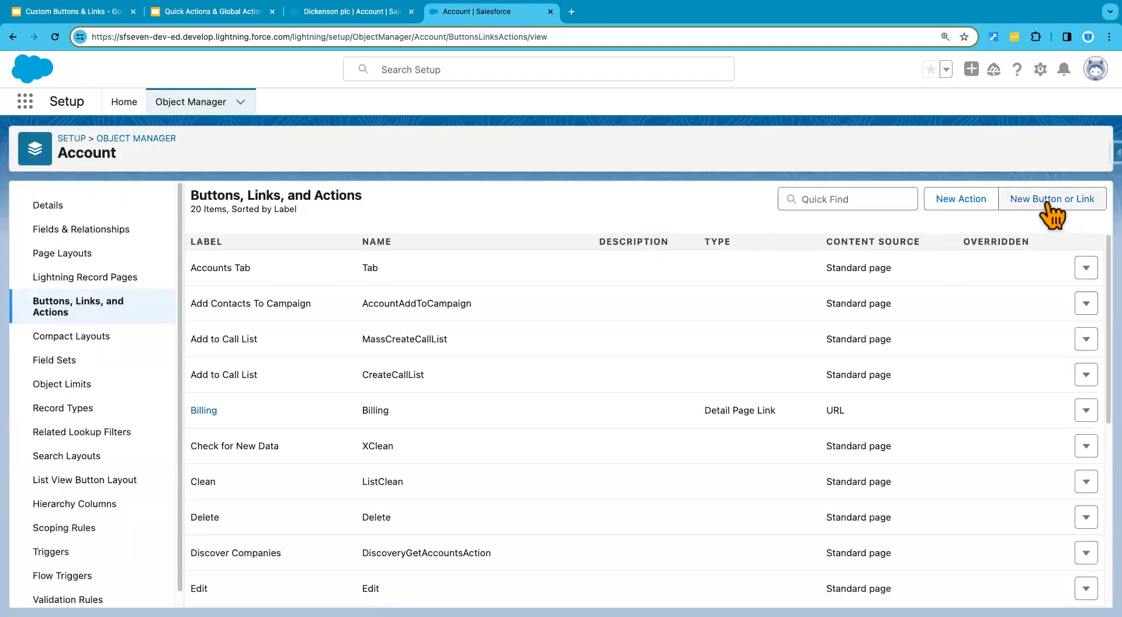
pyautogui.click(1050, 201)
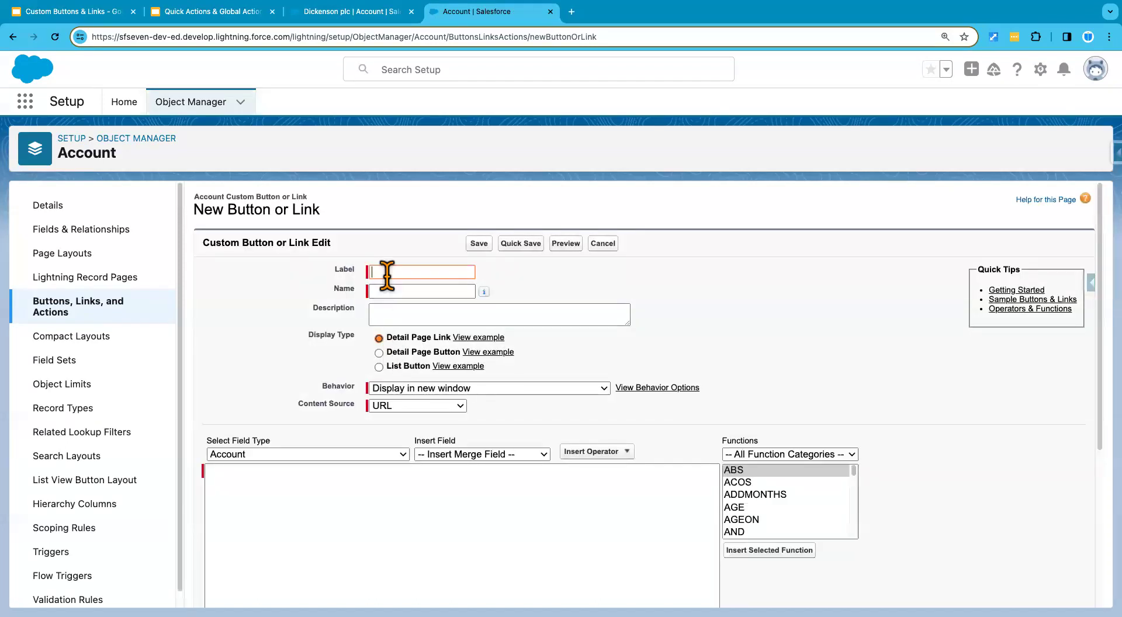
# Step: Label the new custom link Lookup Account and name it Lookup_Account_Link
pyautogui.write('Lookup Account')
pyautogui.click(404, 290)
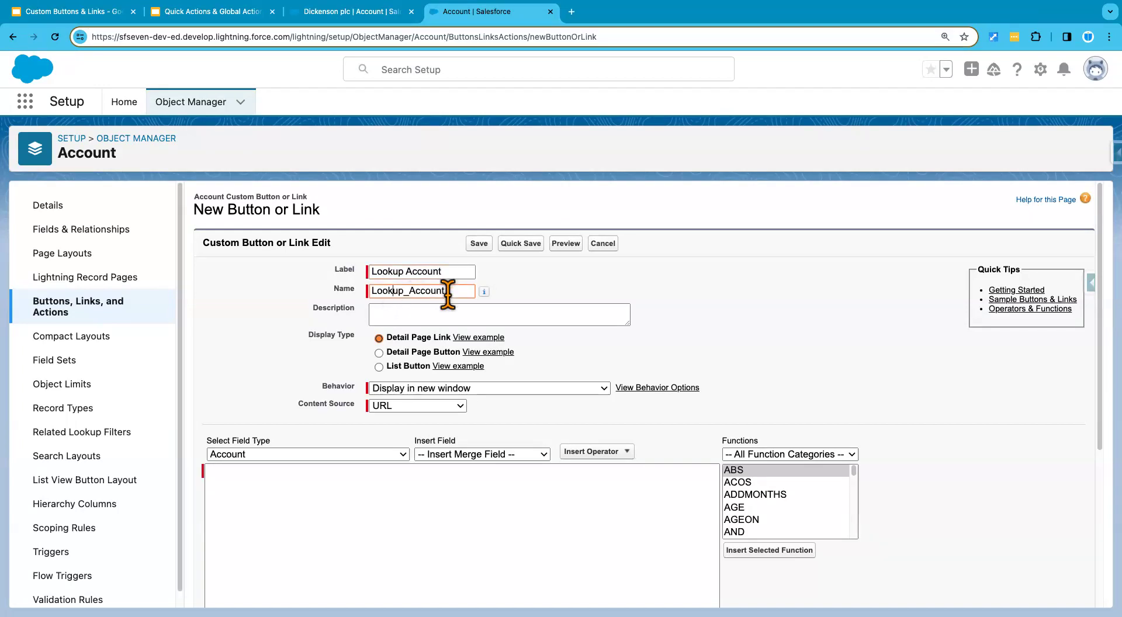
pyautogui.write('_Link')
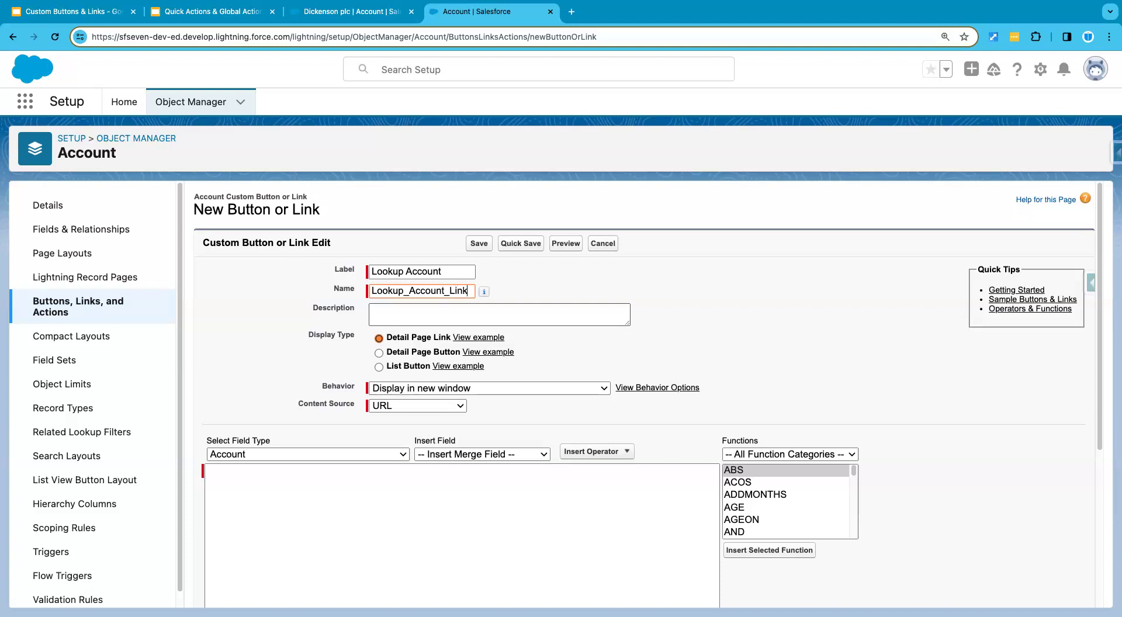
pyautogui.click(531, 286)
pyautogui.moveTo(449, 270); pyautogui.dragTo(369, 270)
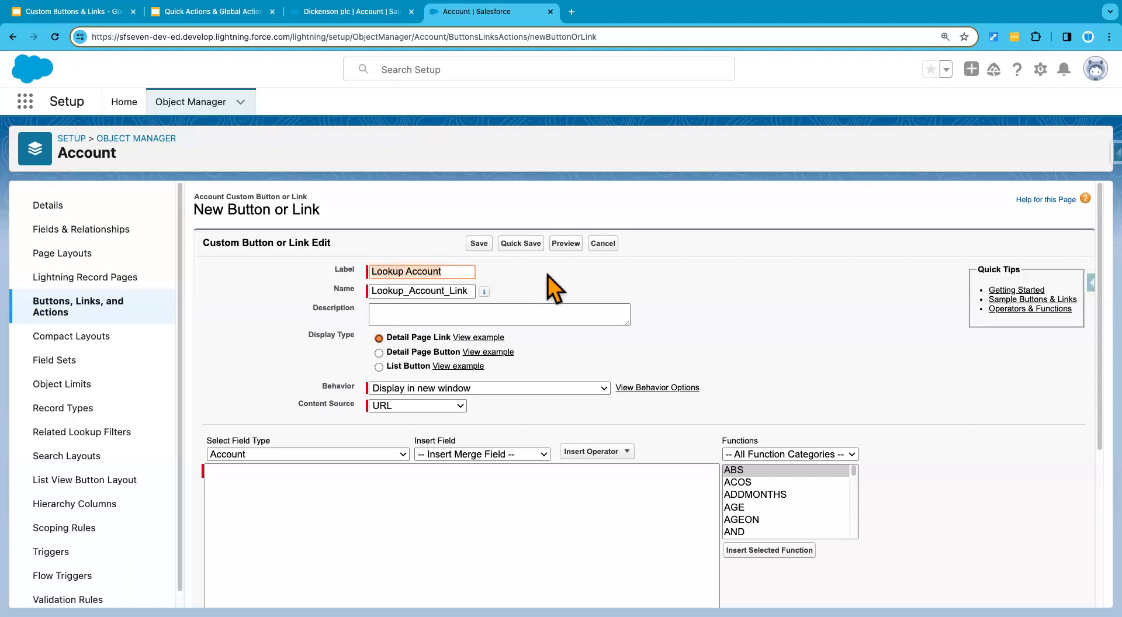
pyautogui.click(442, 270)
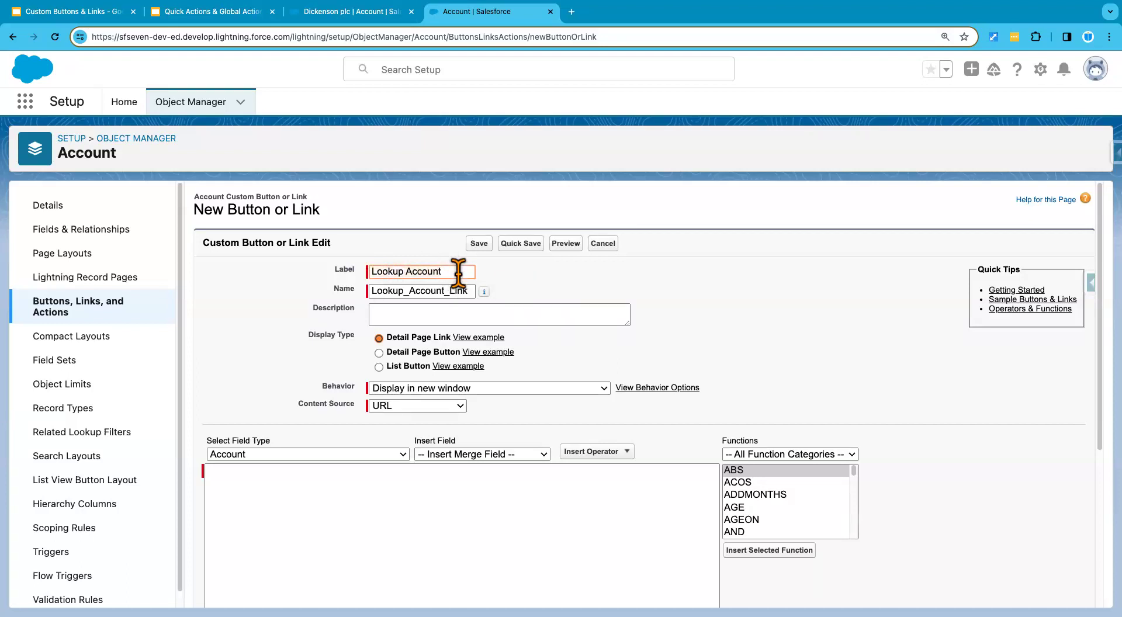
pyautogui.moveTo(471, 291); pyautogui.dragTo(370, 289)
pyautogui.click(525, 278)
pyautogui.click(436, 290)
pyautogui.click(529, 298)
pyautogui.click(318, 481)
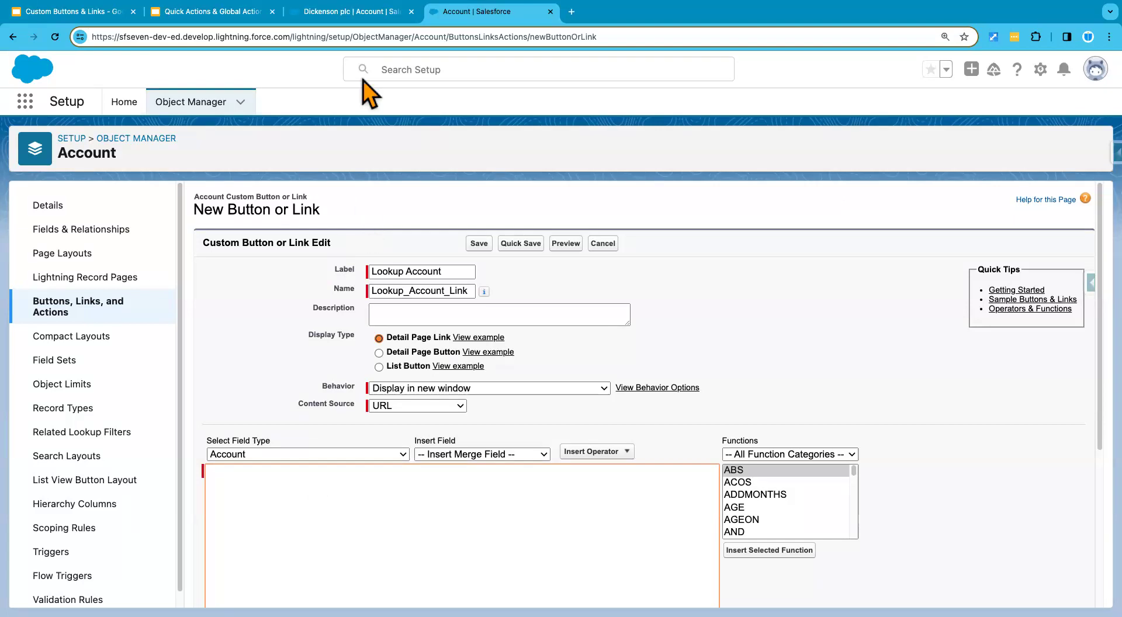
# Step: Check the account record's name and run a Google search for Dickenson in a new browser tab
pyautogui.click(356, 13)
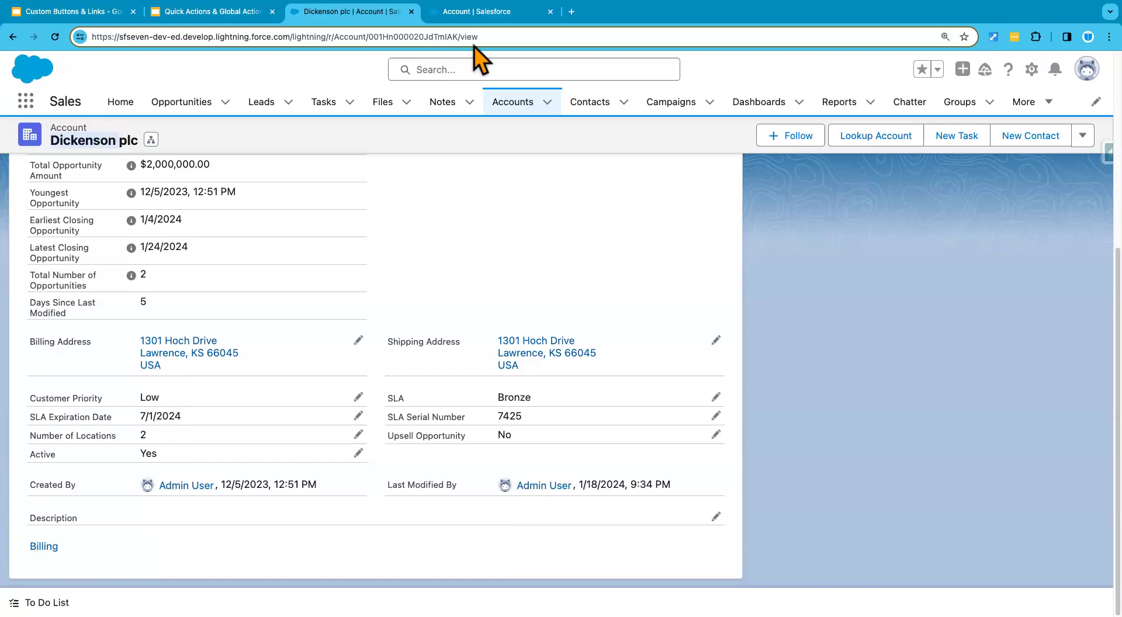
pyautogui.click(571, 13)
pyautogui.write('Dickenson')
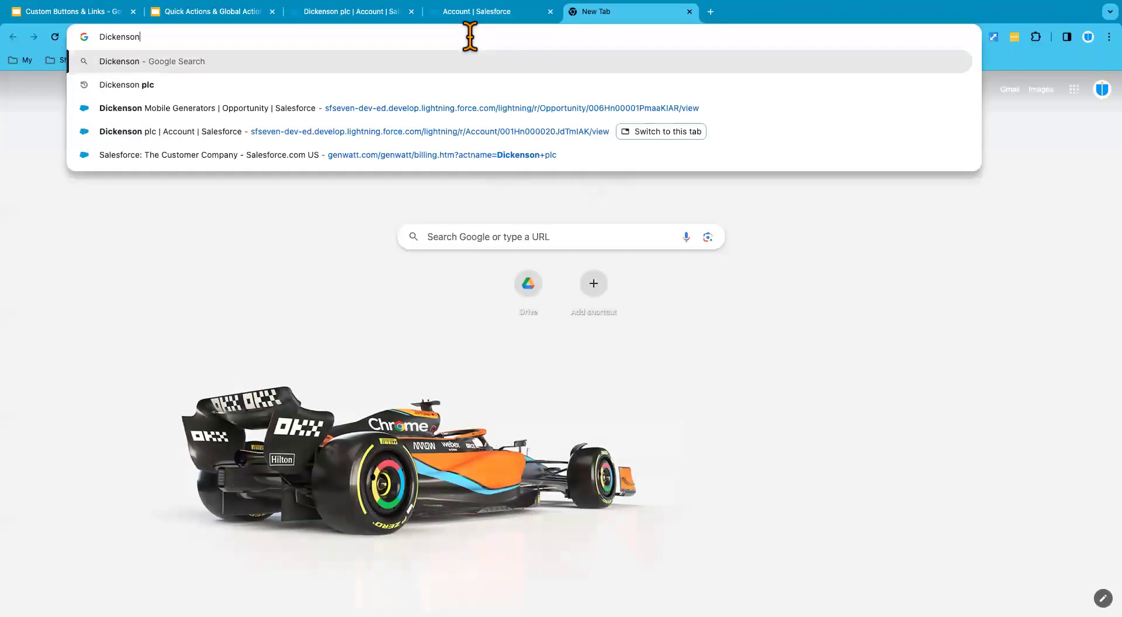
pyautogui.press('Return')
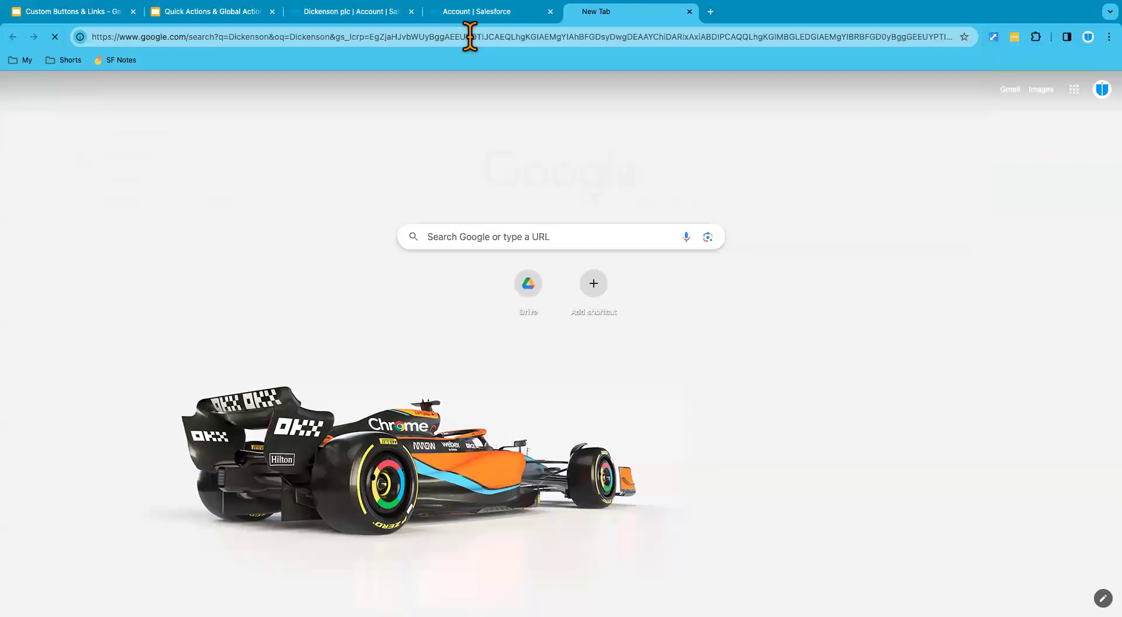
# Step: Copy the part of the Google results address from https up to and including search?q=Dickenson
pyautogui.click(233, 36)
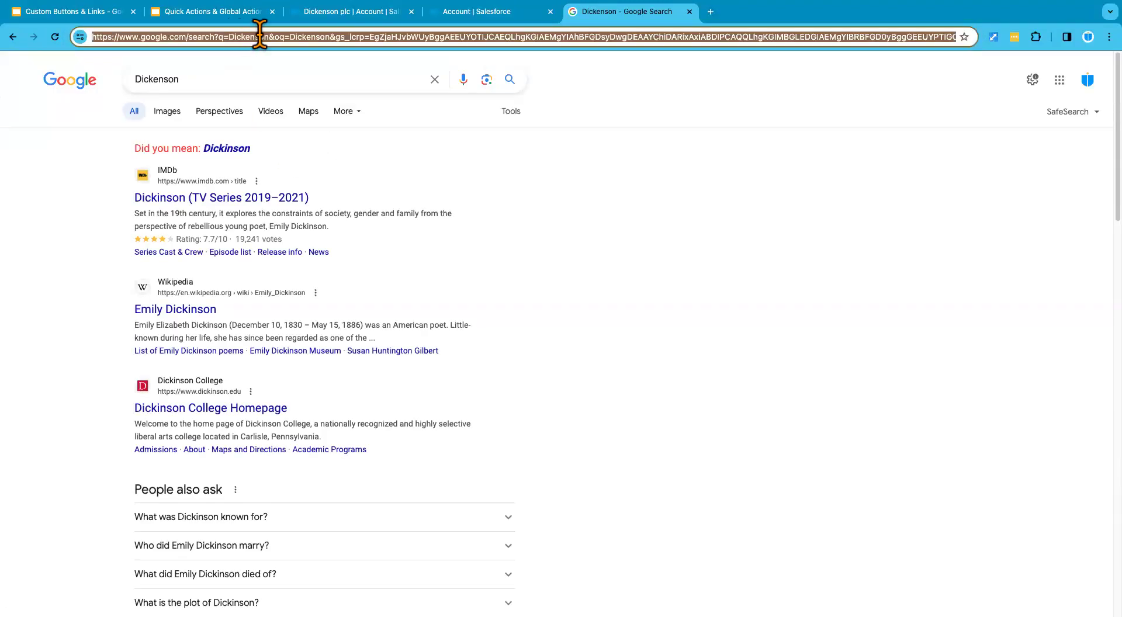
pyautogui.click(261, 37)
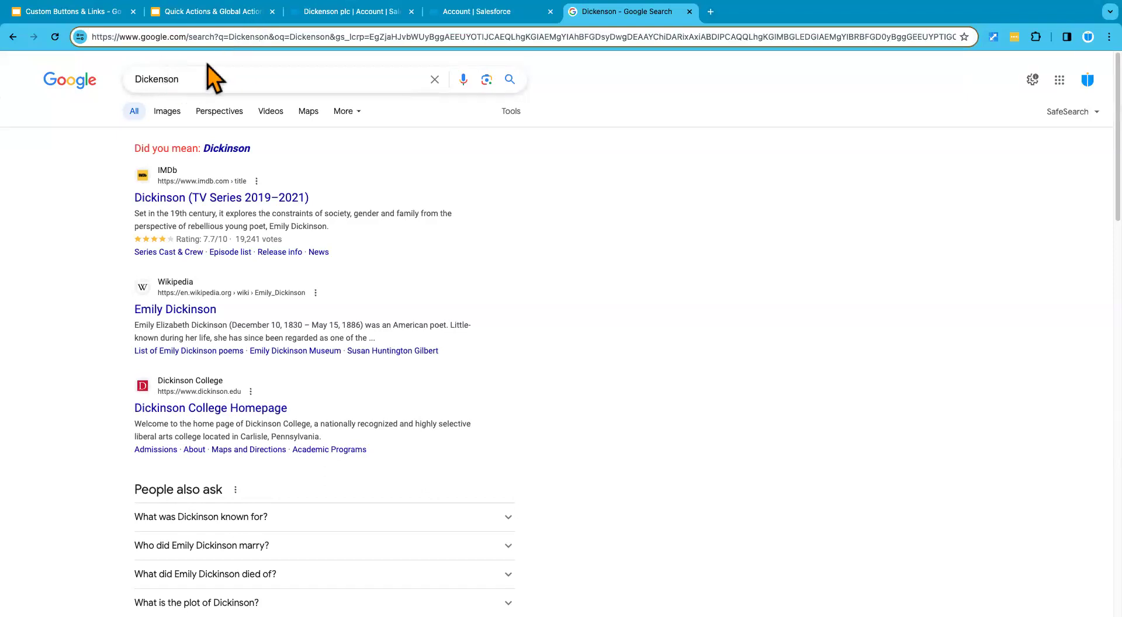
pyautogui.doubleClick(248, 36)
pyautogui.click(257, 37)
pyautogui.moveTo(268, 37); pyautogui.dragTo(89, 39)
pyautogui.press('super+c')
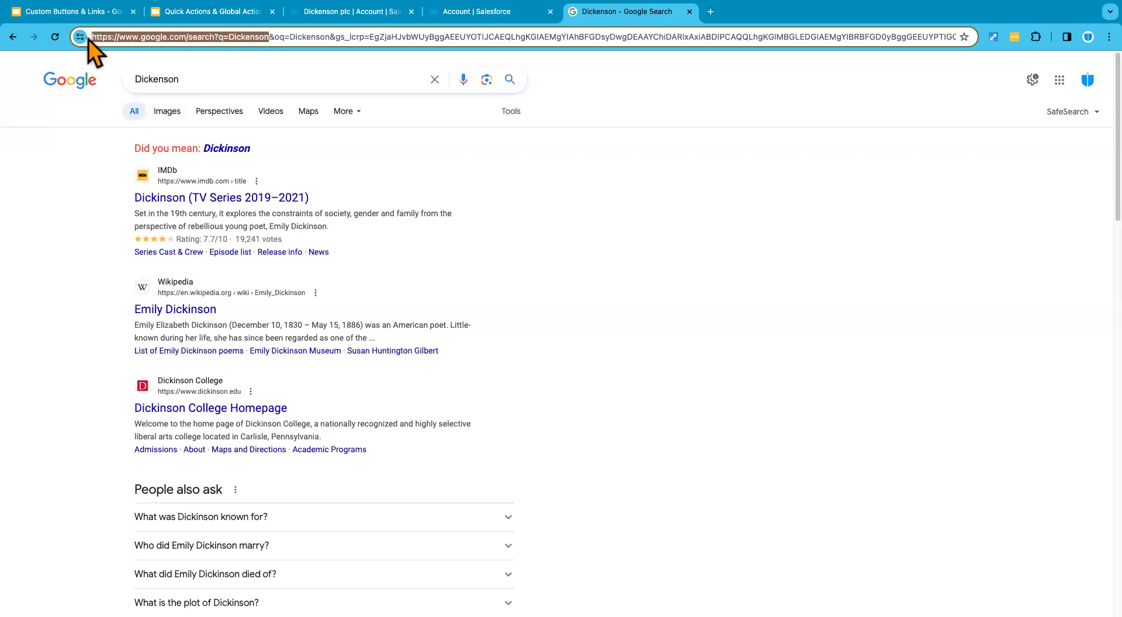
# Step: Return to the new Account link and paste the copied search address as its URL content
pyautogui.click(476, 13)
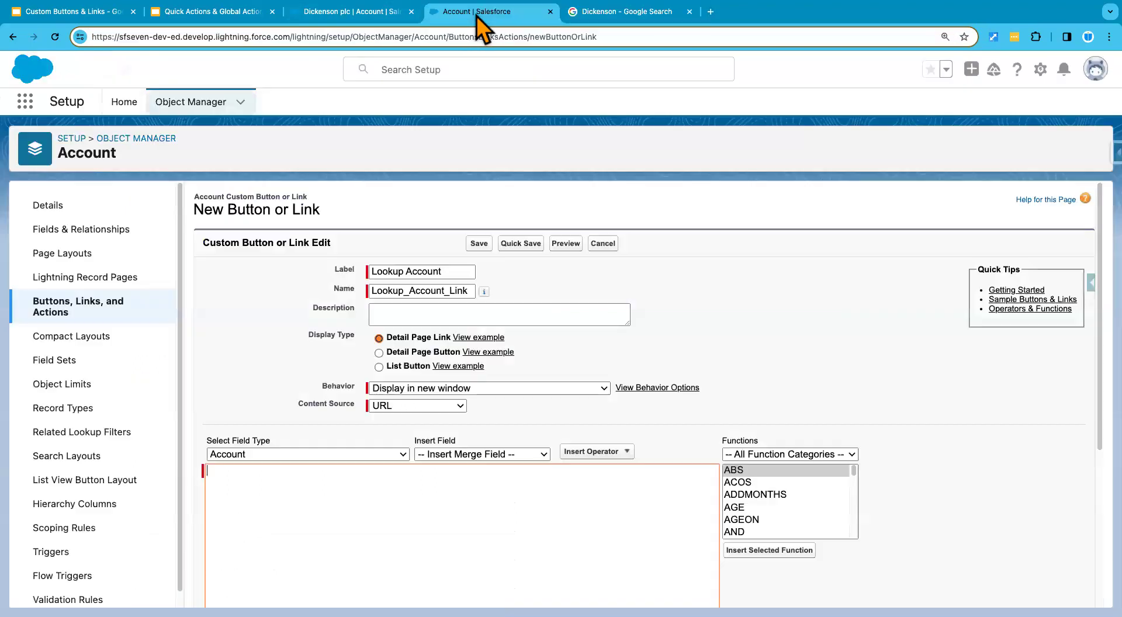
pyautogui.click(302, 483)
pyautogui.scroll(-1, 302, 483)
pyautogui.press('super+v')
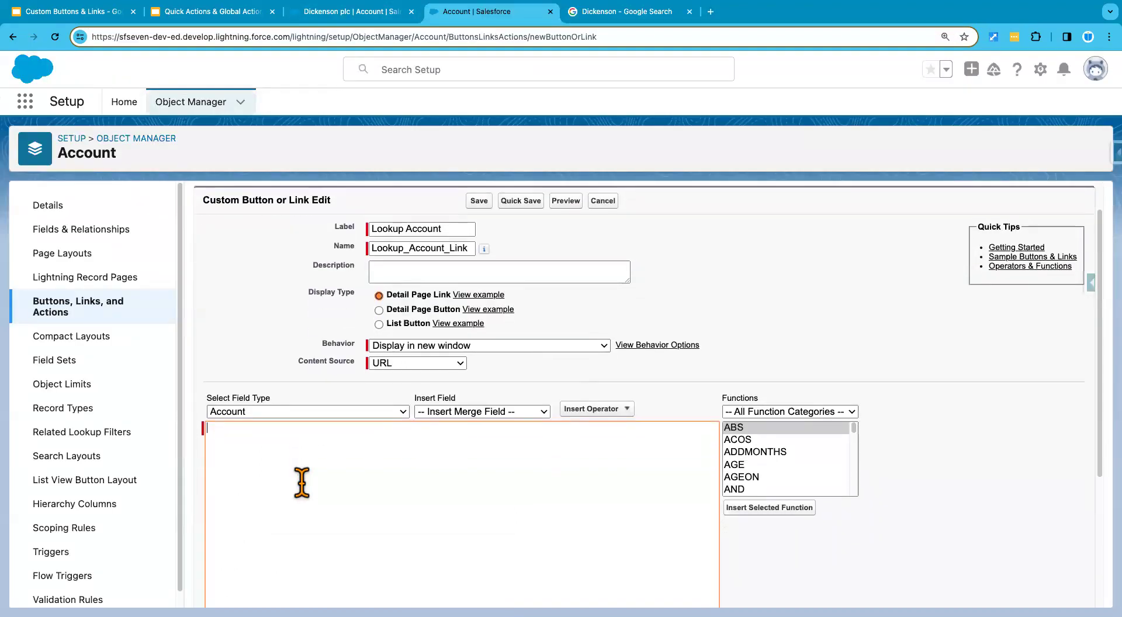
# Step: Replace Dickenson in the link's URL with the Account Name merge field
pyautogui.doubleClick(408, 427)
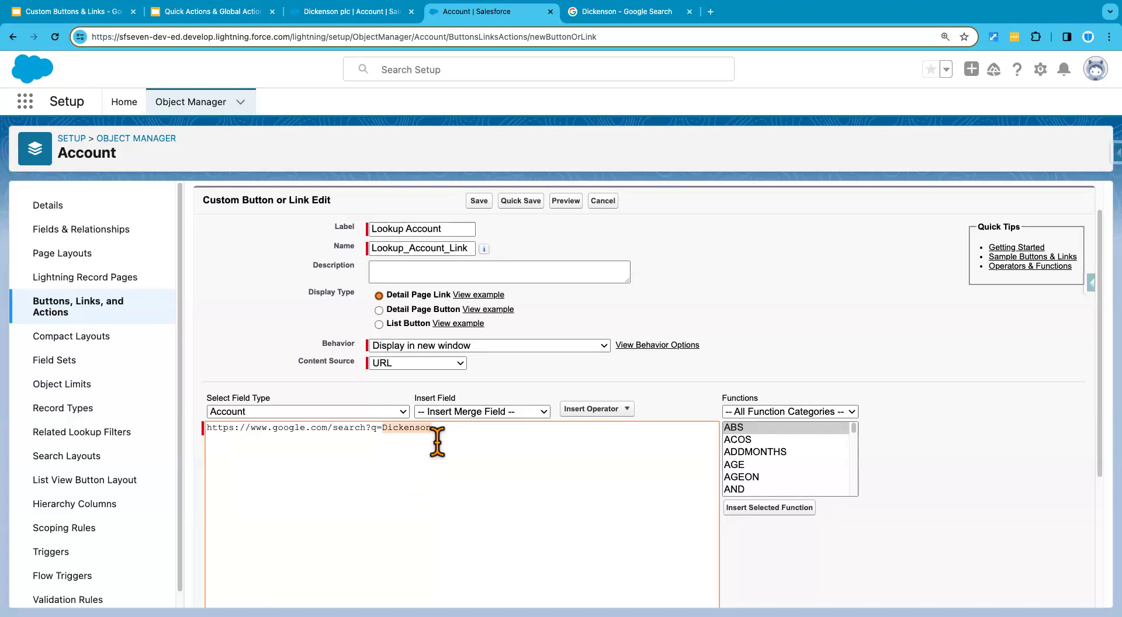
pyautogui.scroll(-2, 437, 443)
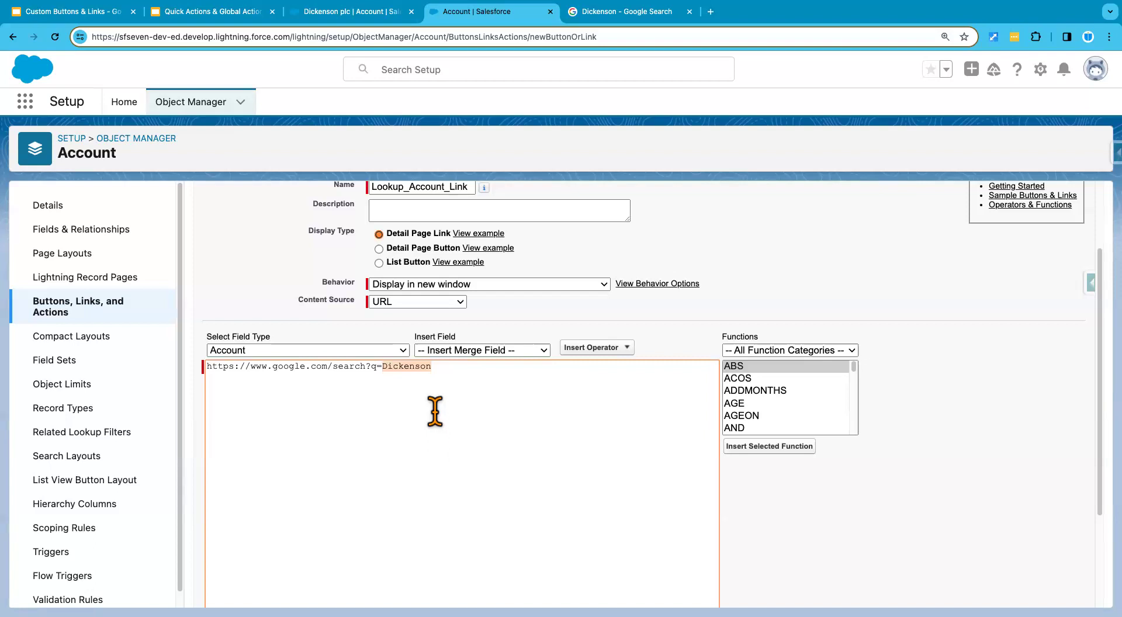
pyautogui.click(455, 350)
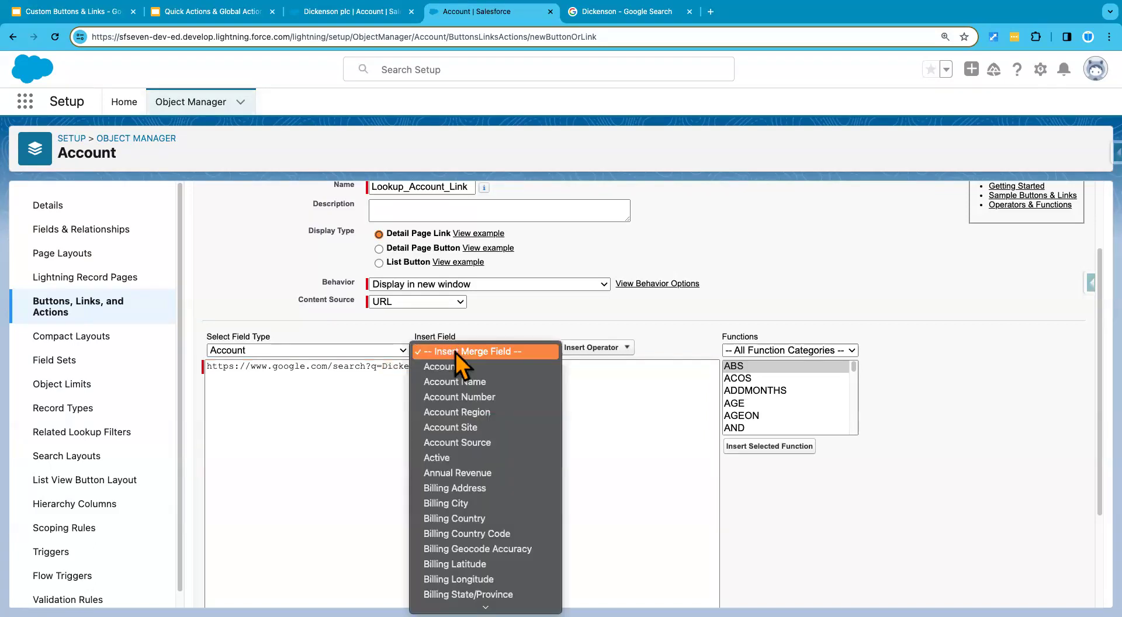
pyautogui.click(481, 383)
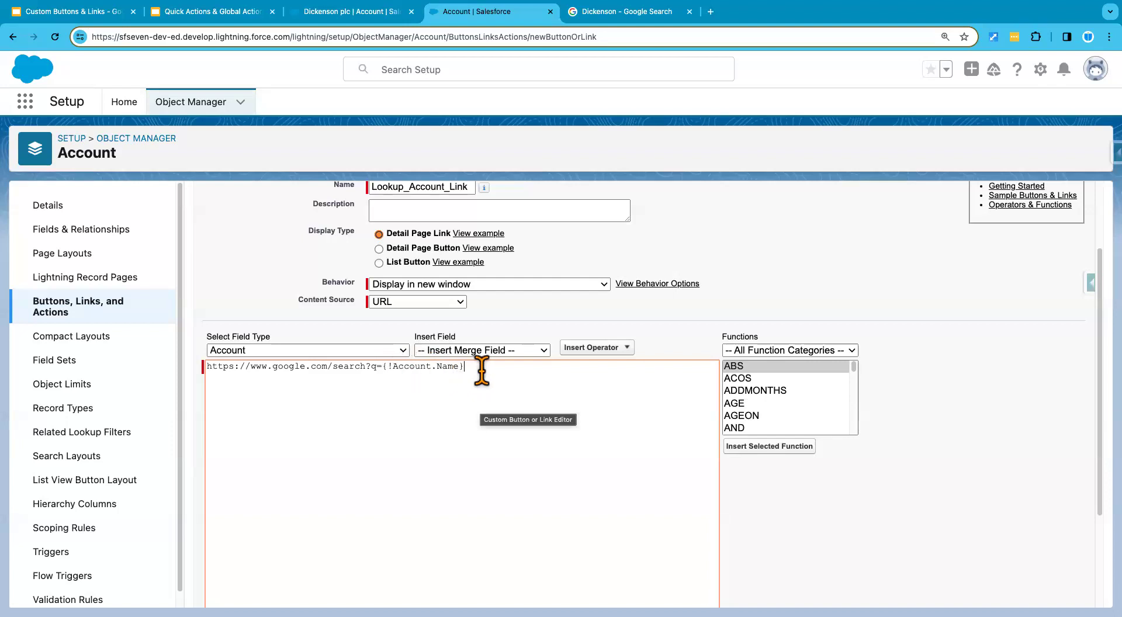
# Step: Check the URL's syntax, save the Lookup Account link, and acknowledge the page layout notice
pyautogui.scroll(-3, 483, 369)
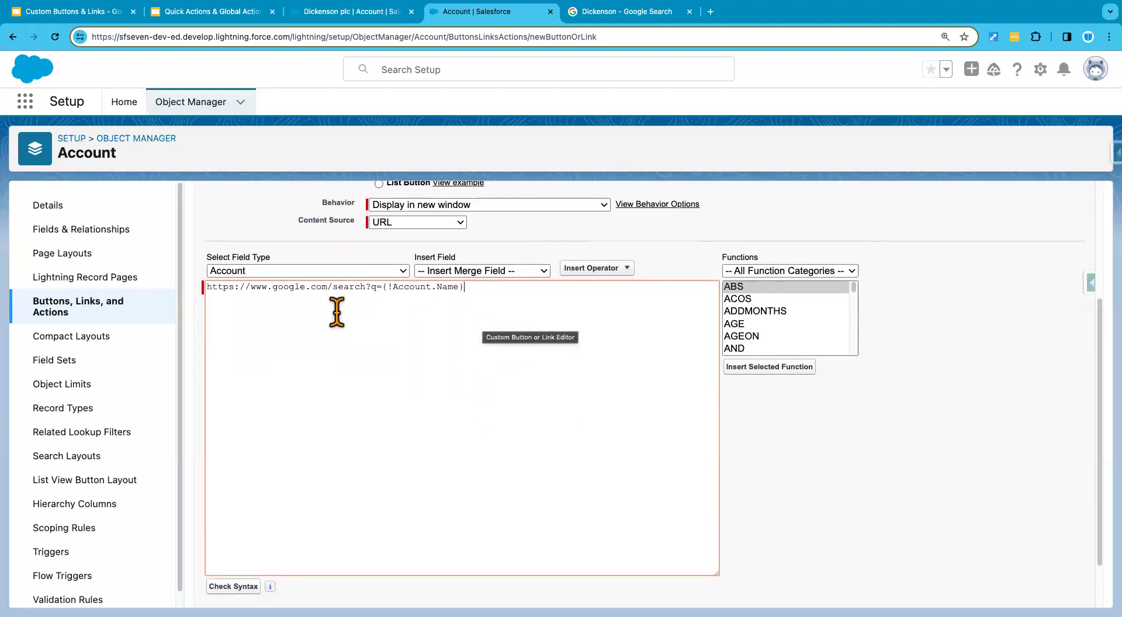
pyautogui.click(235, 581)
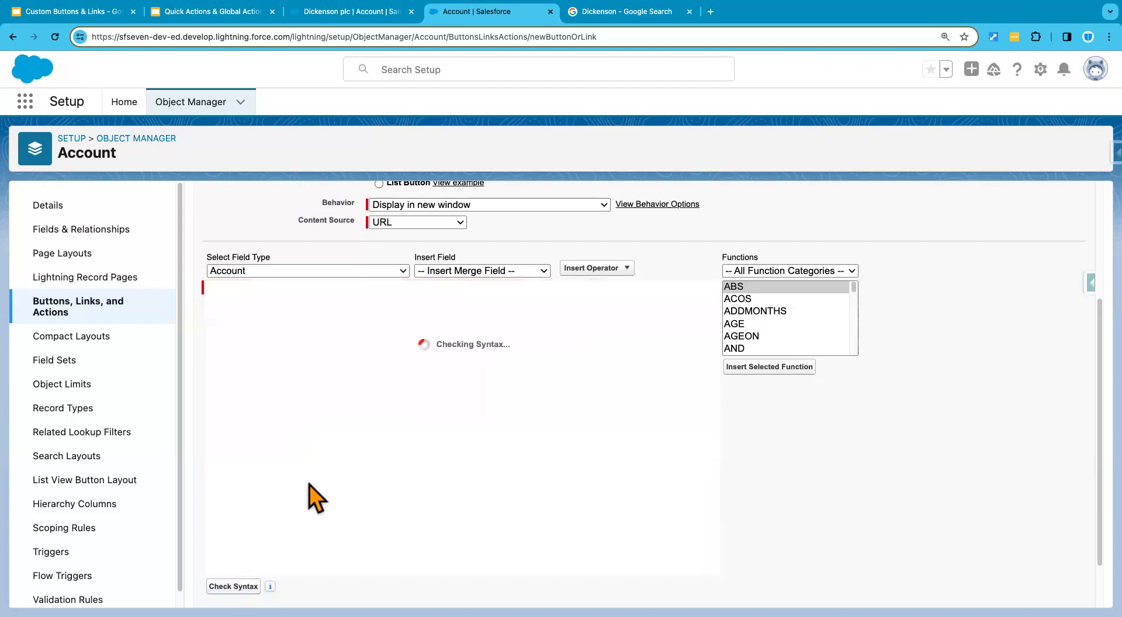
pyautogui.scroll(-3, 308, 481)
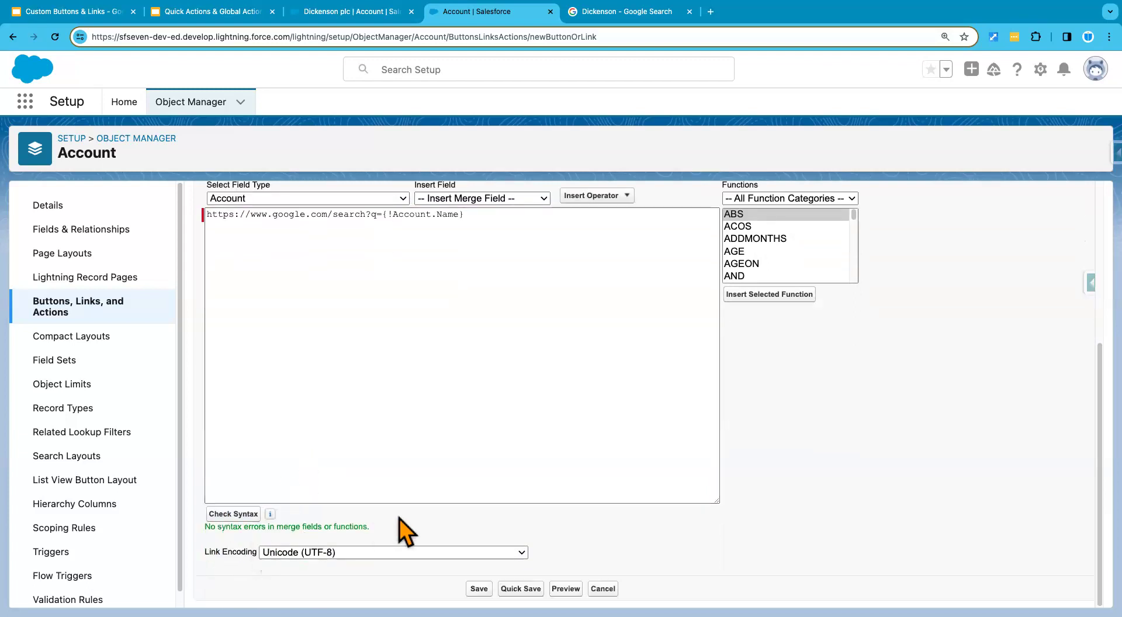
pyautogui.click(478, 587)
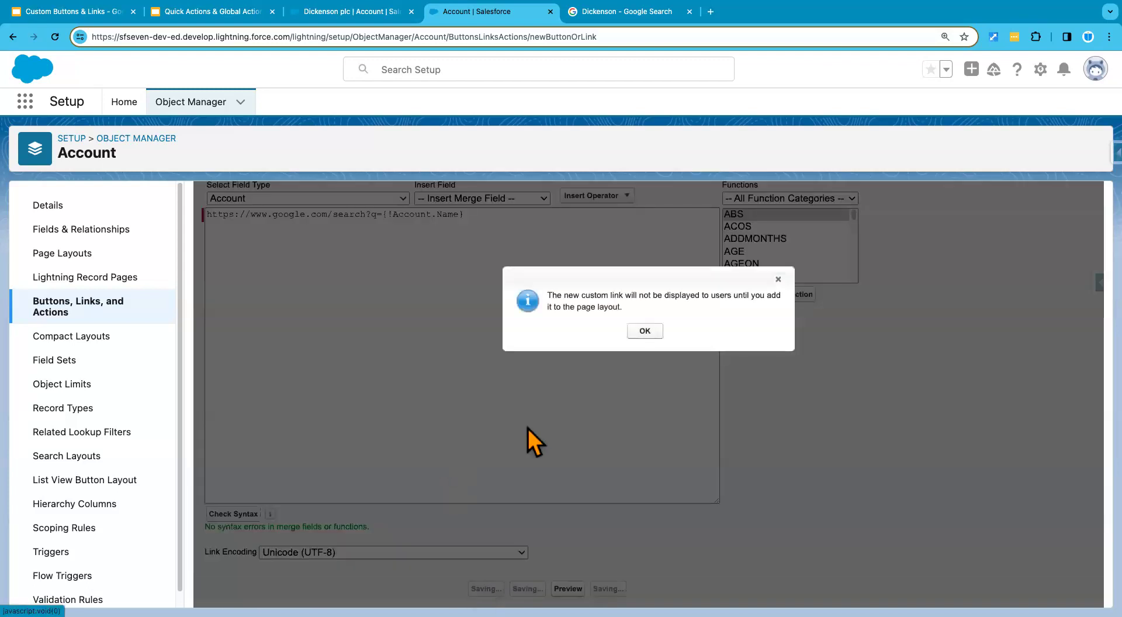
pyautogui.click(649, 331)
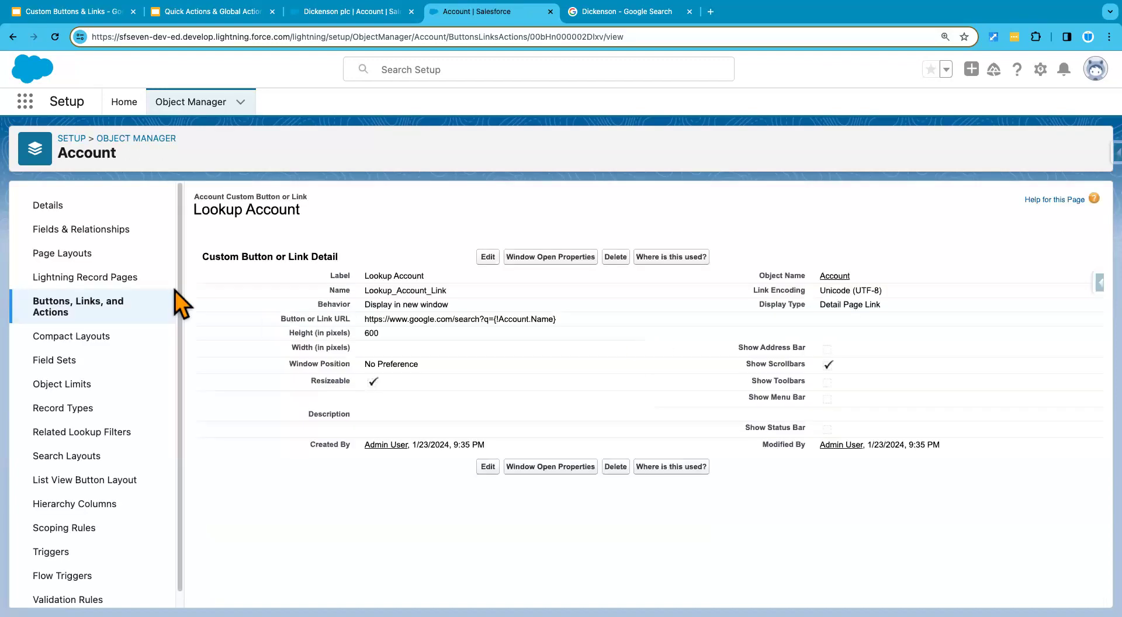
# Step: Open the Account Layout page layout for editing and show the available custom links alongside its Custom Links section
pyautogui.click(68, 256)
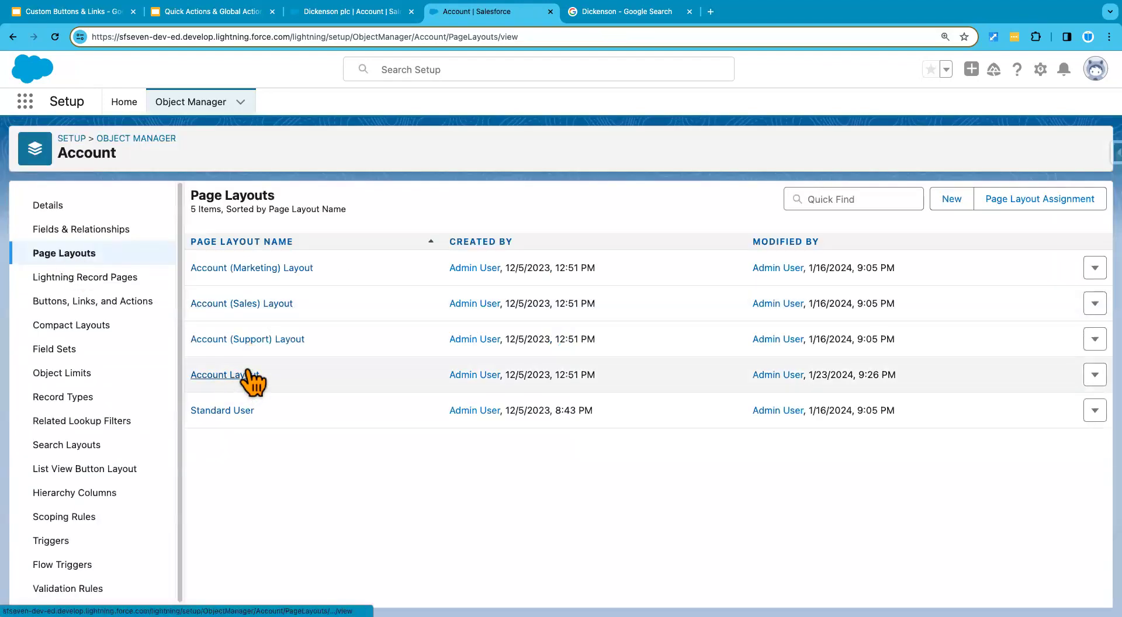
pyautogui.click(236, 375)
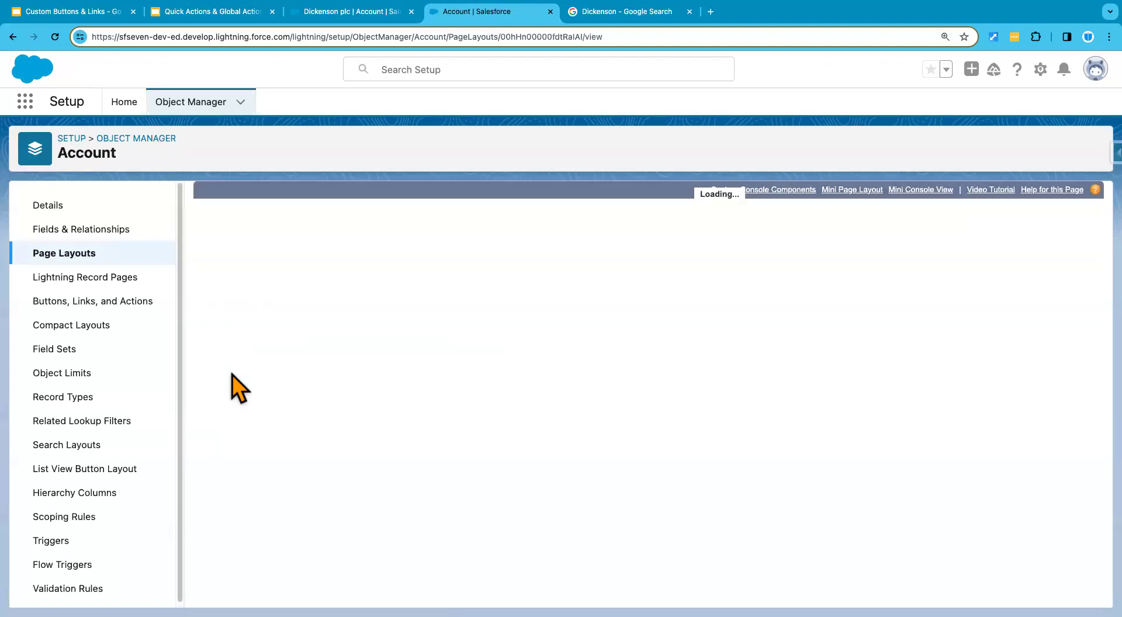
pyautogui.click(229, 263)
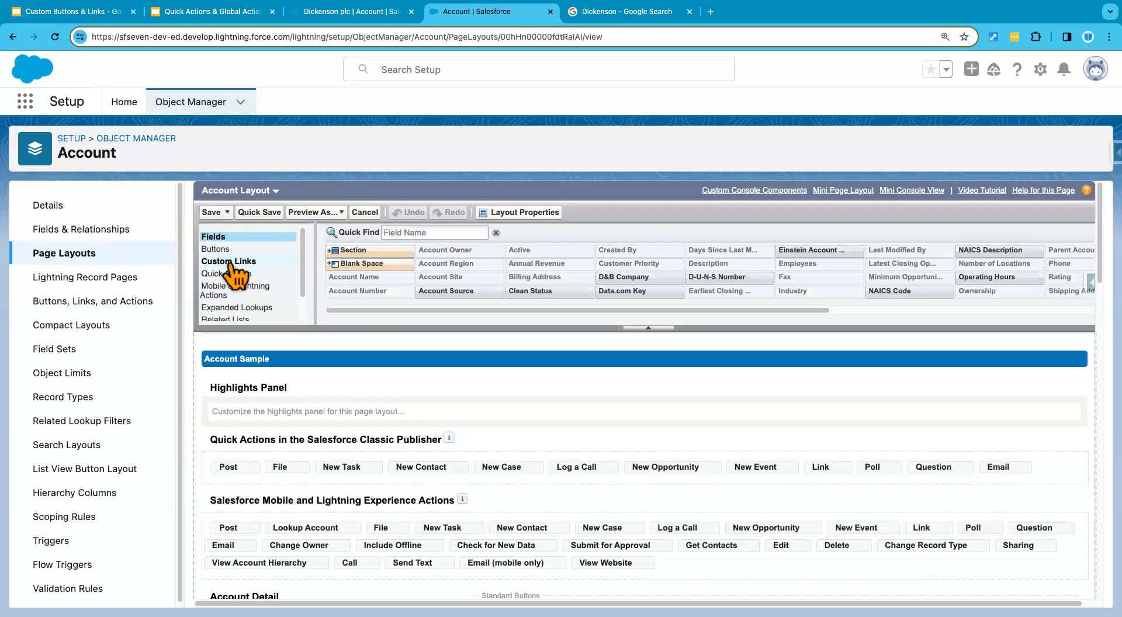
pyautogui.scroll(-10, 485, 269)
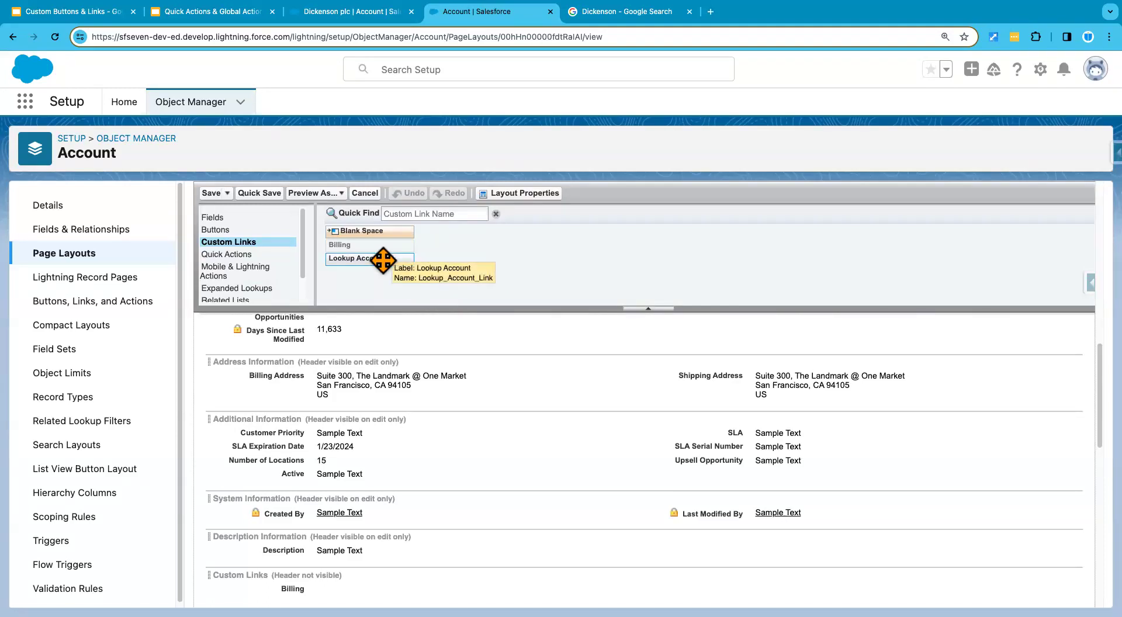
# Step: Add the Lookup Account link below Billing in the layout's Custom Links section and save the layout
pyautogui.moveTo(383, 261); pyautogui.dragTo(315, 547)
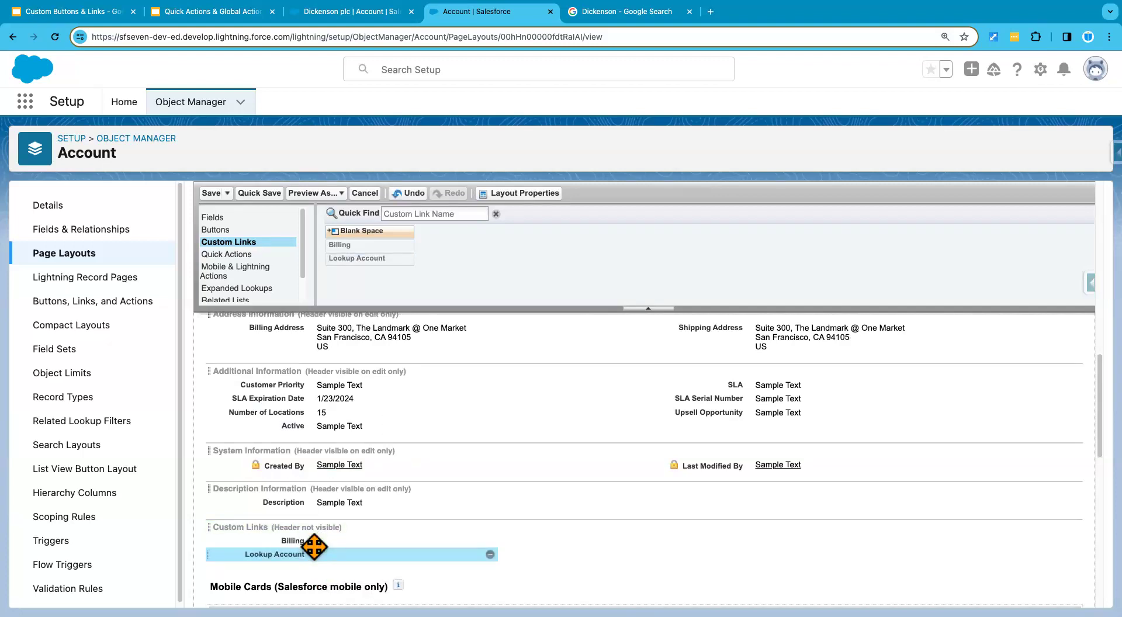
pyautogui.click(255, 194)
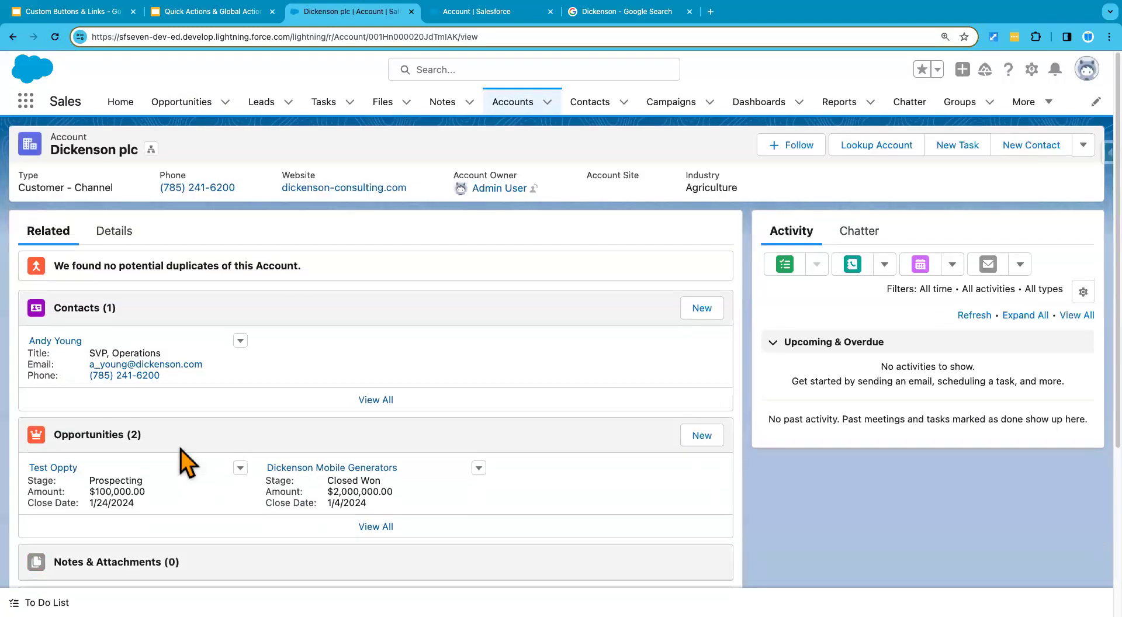
# Step: Return to the Dickenson plc account record and check the custom links at the end of its details
pyautogui.scroll(-5, 222, 458)
pyautogui.scroll(10, 187, 461)
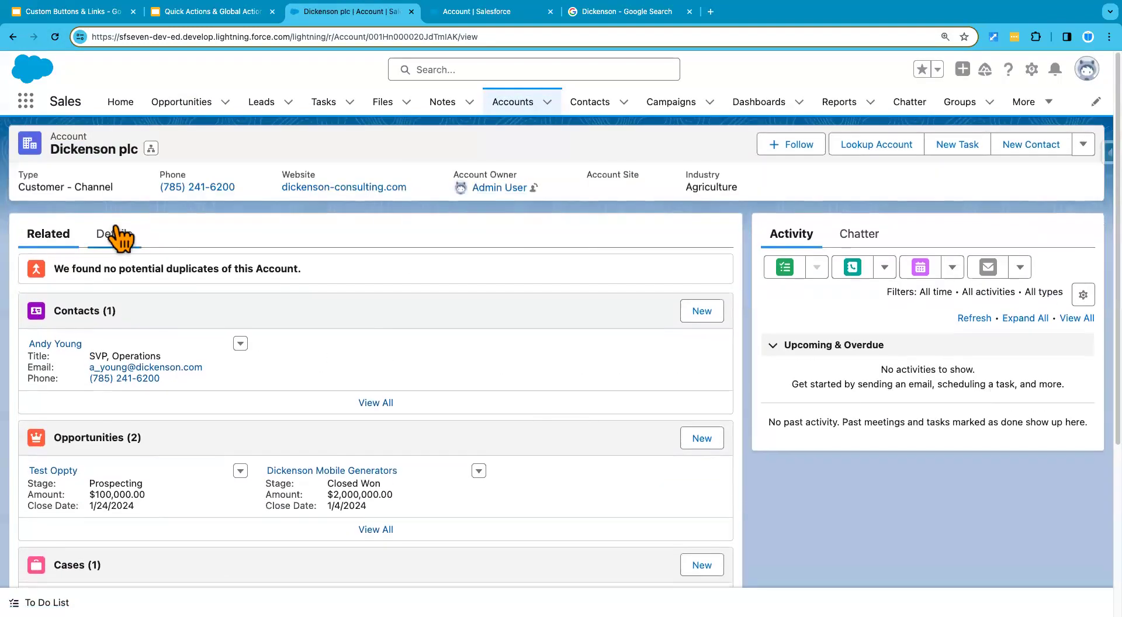
pyautogui.click(114, 233)
pyautogui.scroll(-5, 156, 447)
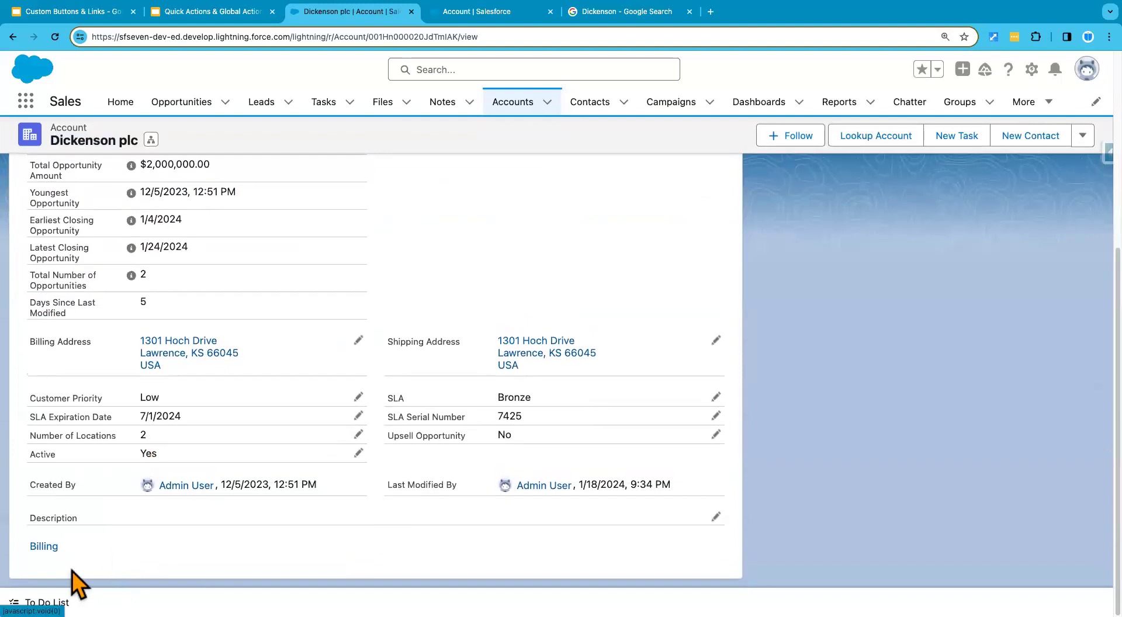
# Step: Switch to the more spacious display density and show the custom links in Dickenson plc's details again
pyautogui.click(1087, 70)
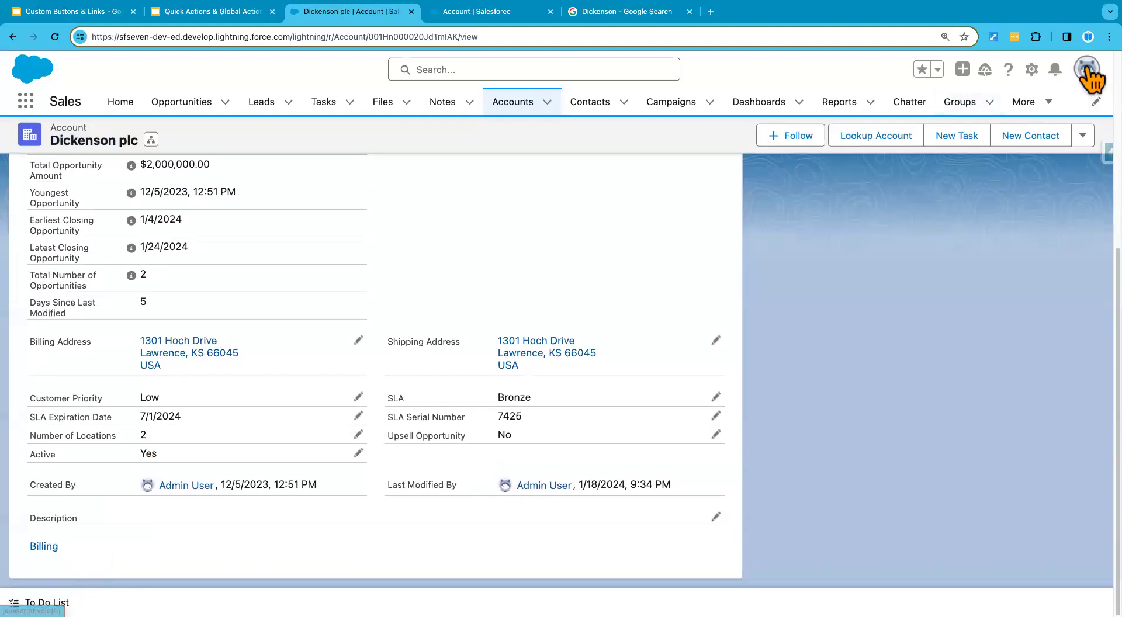
pyautogui.click(884, 191)
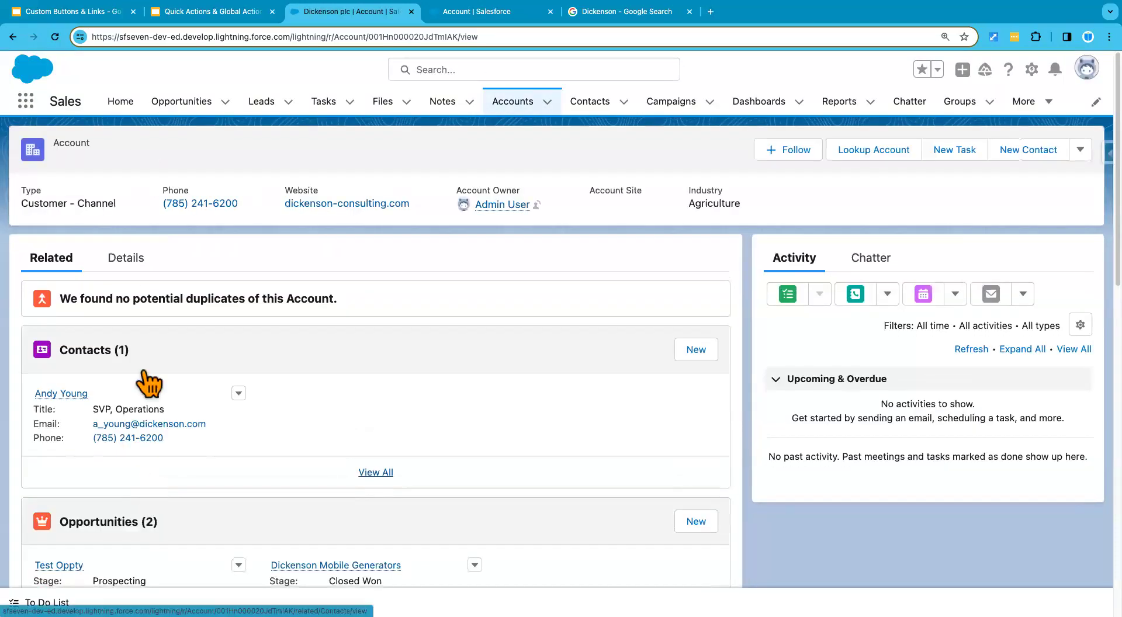
pyautogui.click(124, 260)
pyautogui.scroll(-10, 184, 325)
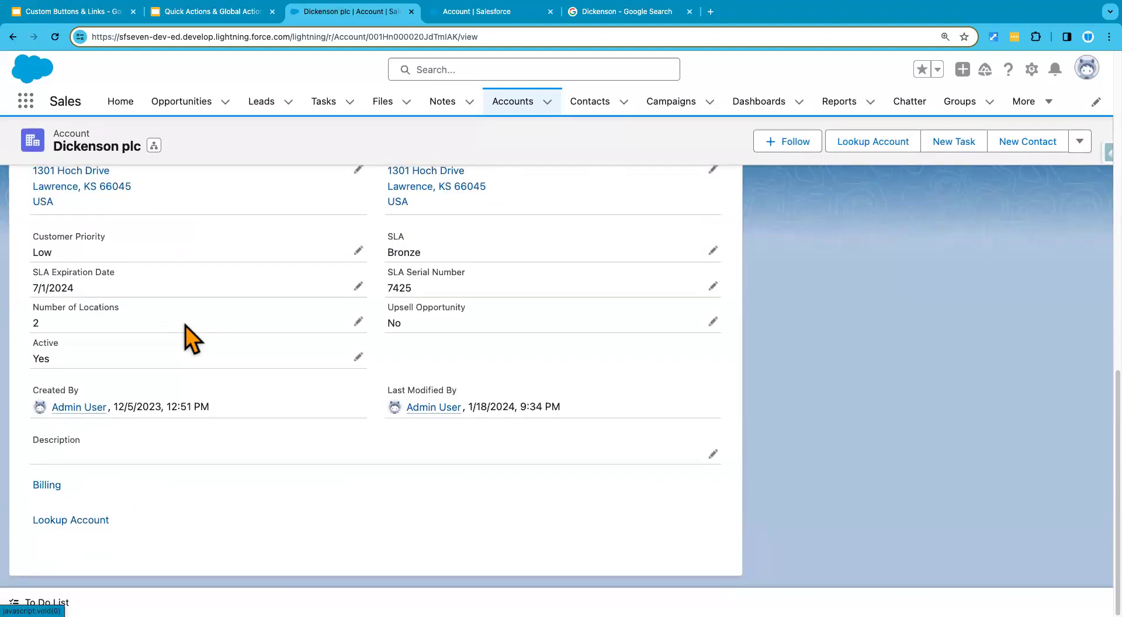
# Step: Test the Lookup Account link on Dickenson plc, accept the redirect to Google, and close the search results
pyautogui.click(85, 527)
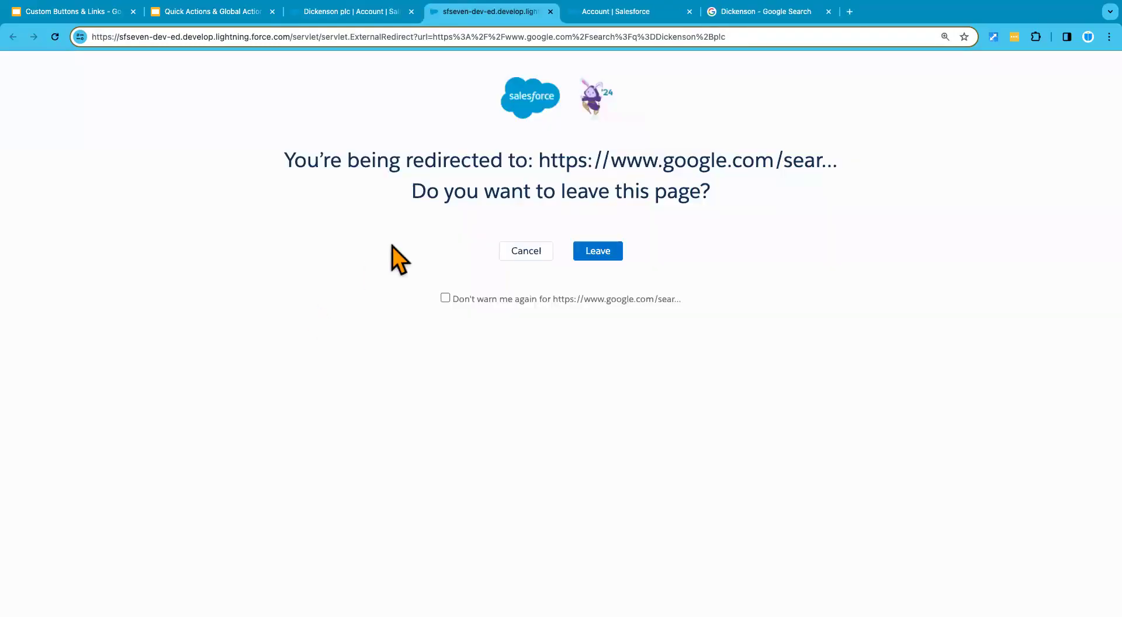
pyautogui.click(598, 253)
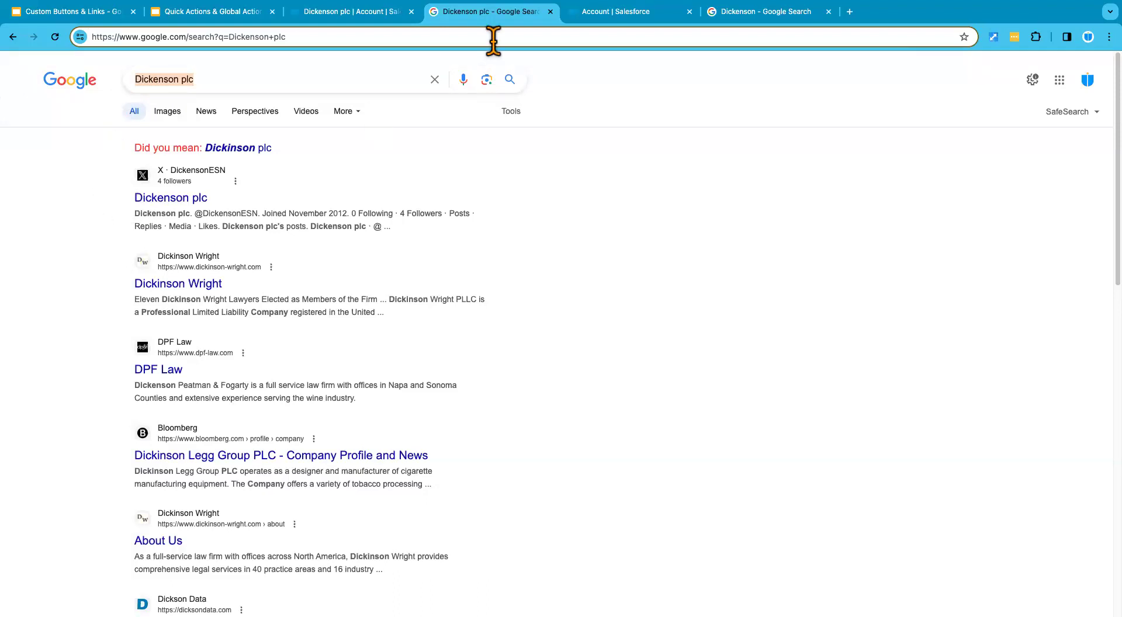
pyautogui.click(550, 11)
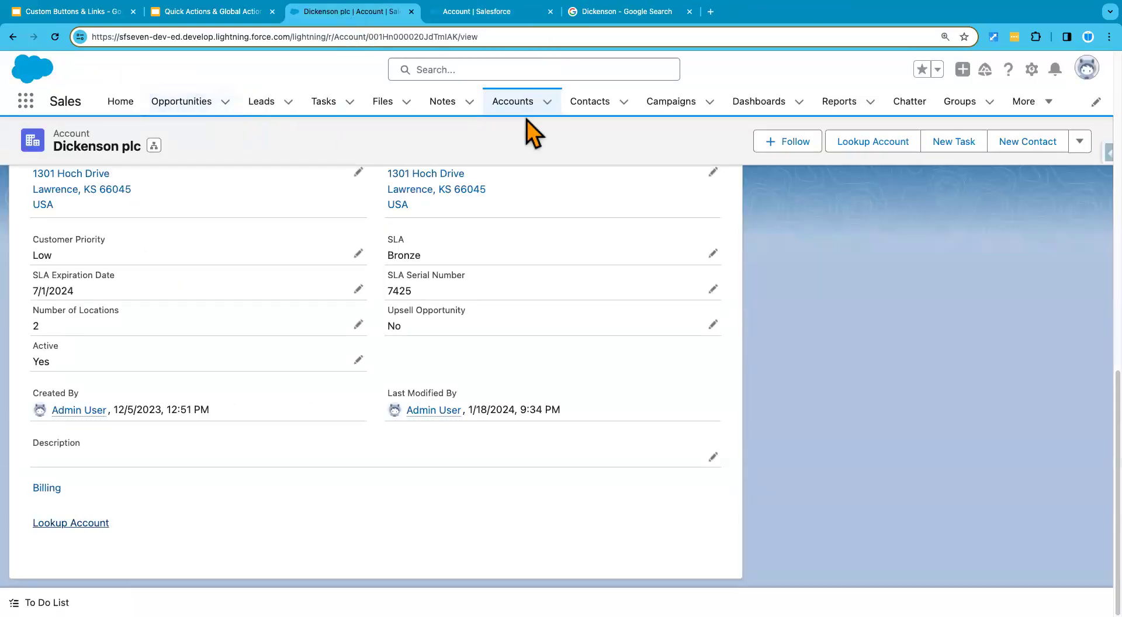
# Step: Open the Pyramid Construction Inc. account's details and test its Lookup Account link, accepting the redirect to Google
pyautogui.click(522, 105)
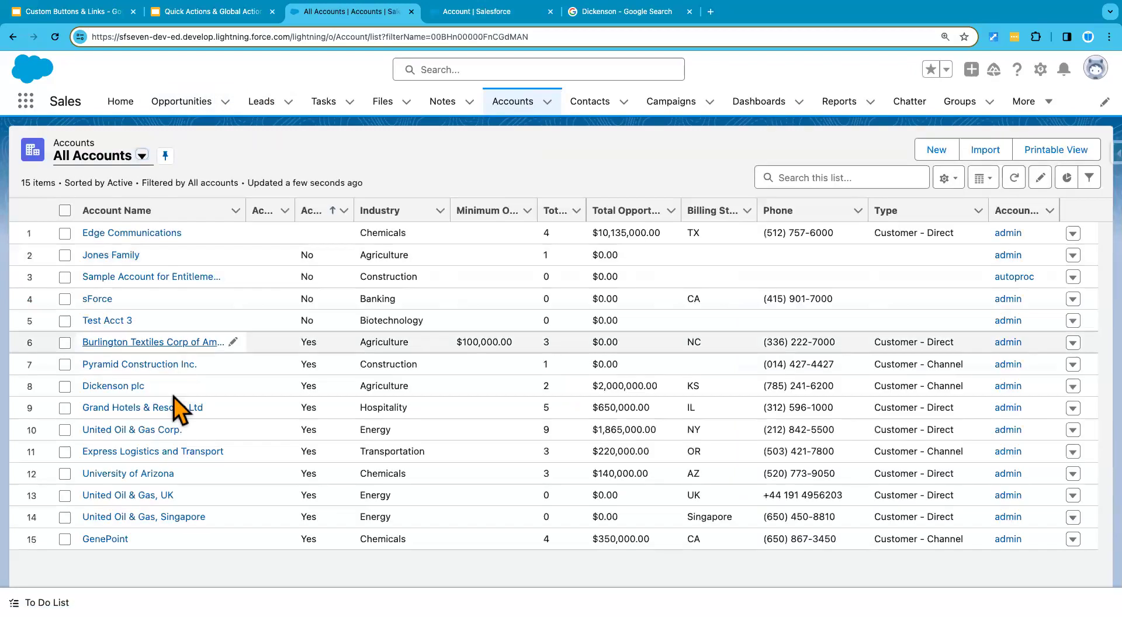
pyautogui.click(132, 364)
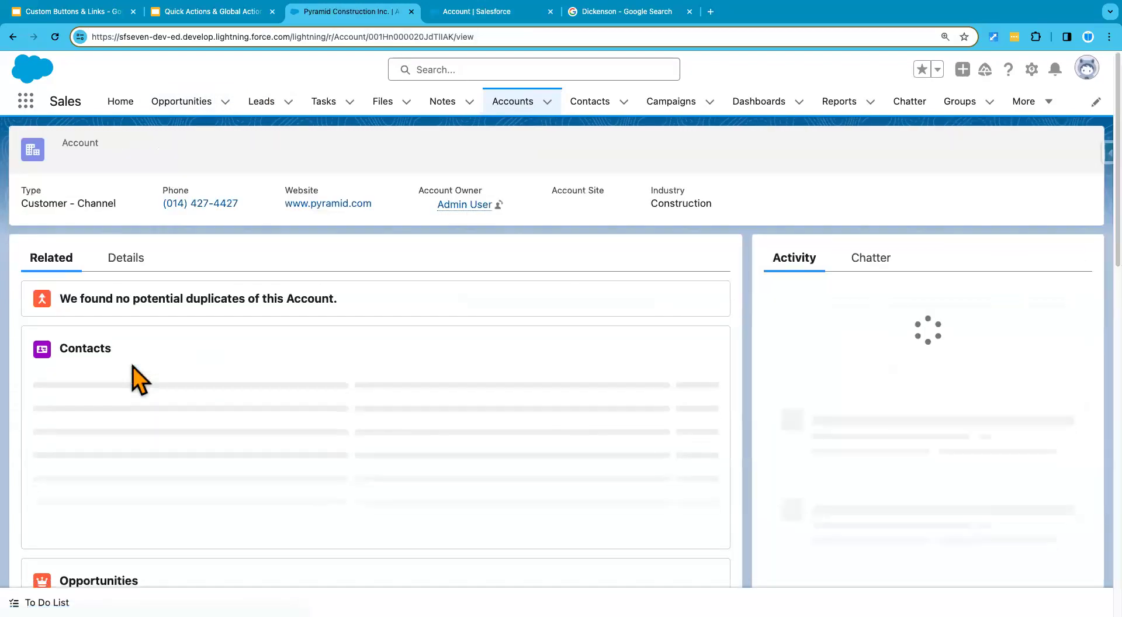
pyautogui.click(132, 266)
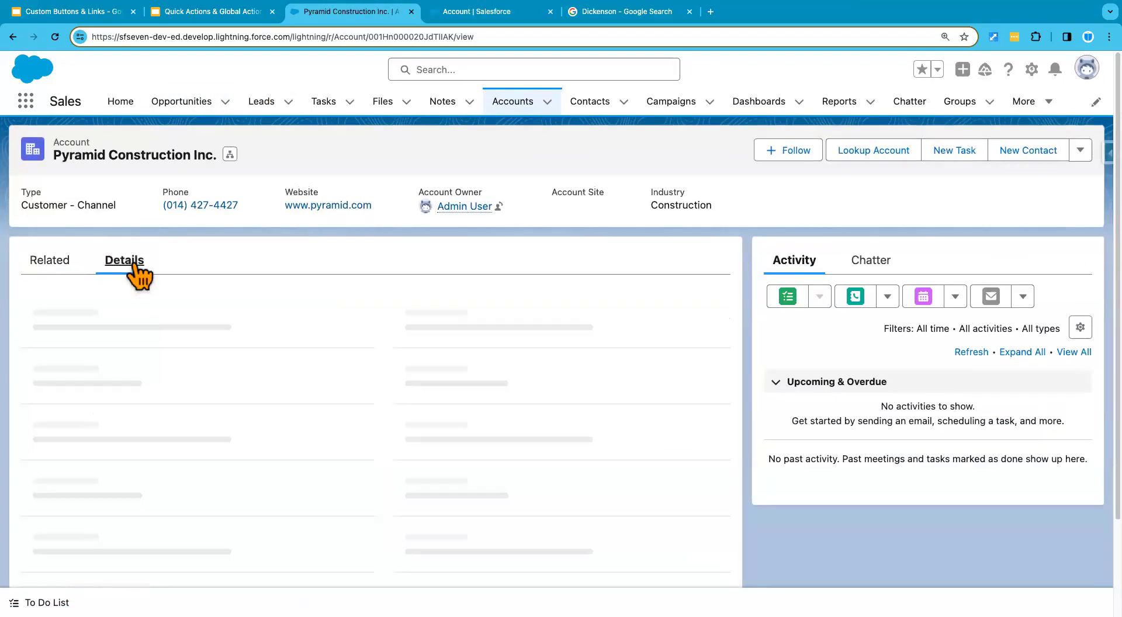
pyautogui.scroll(-15, 186, 420)
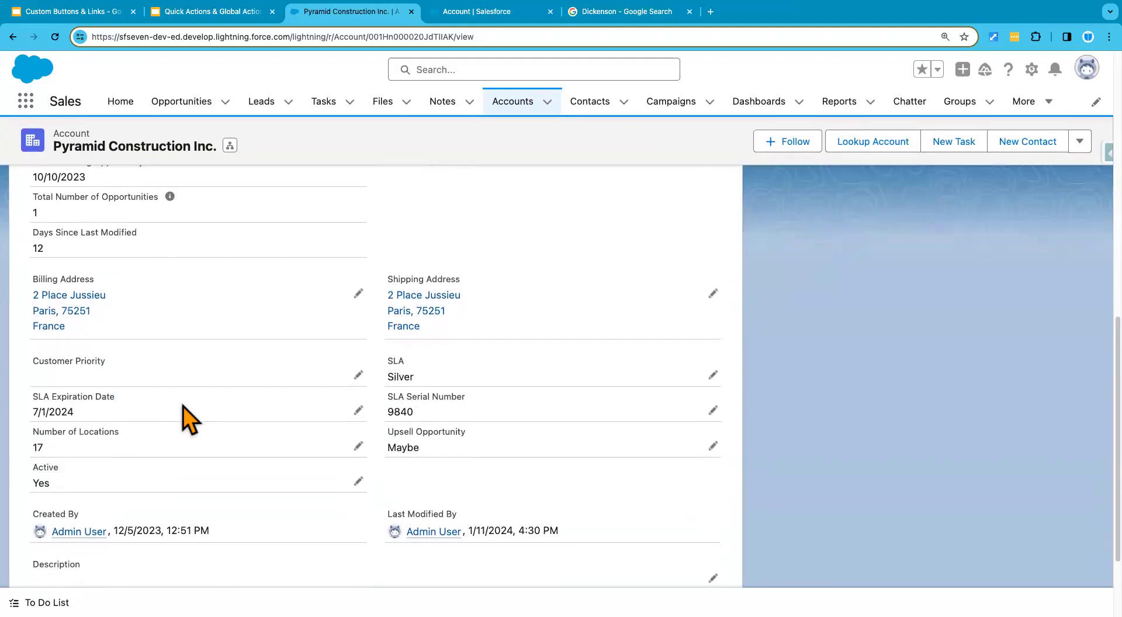
pyautogui.click(88, 524)
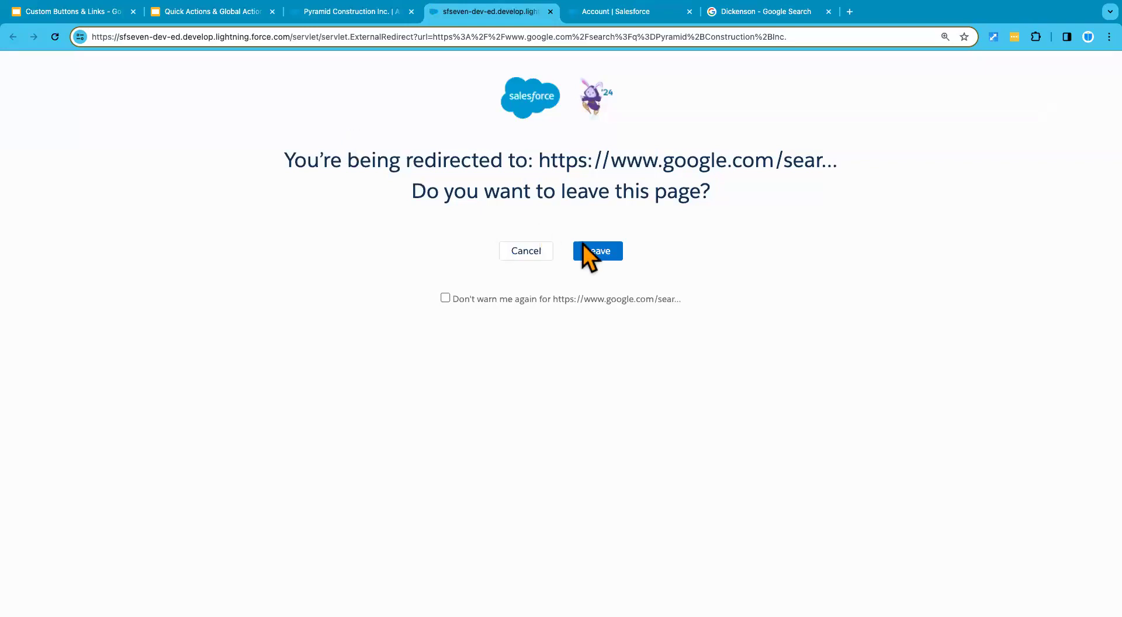
pyautogui.click(587, 248)
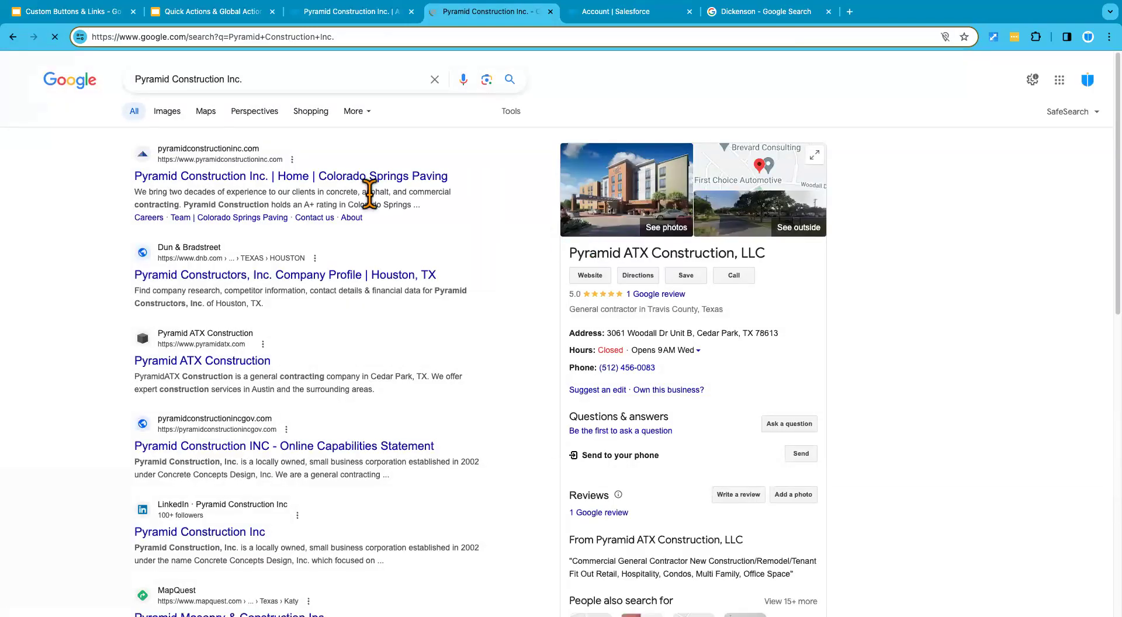